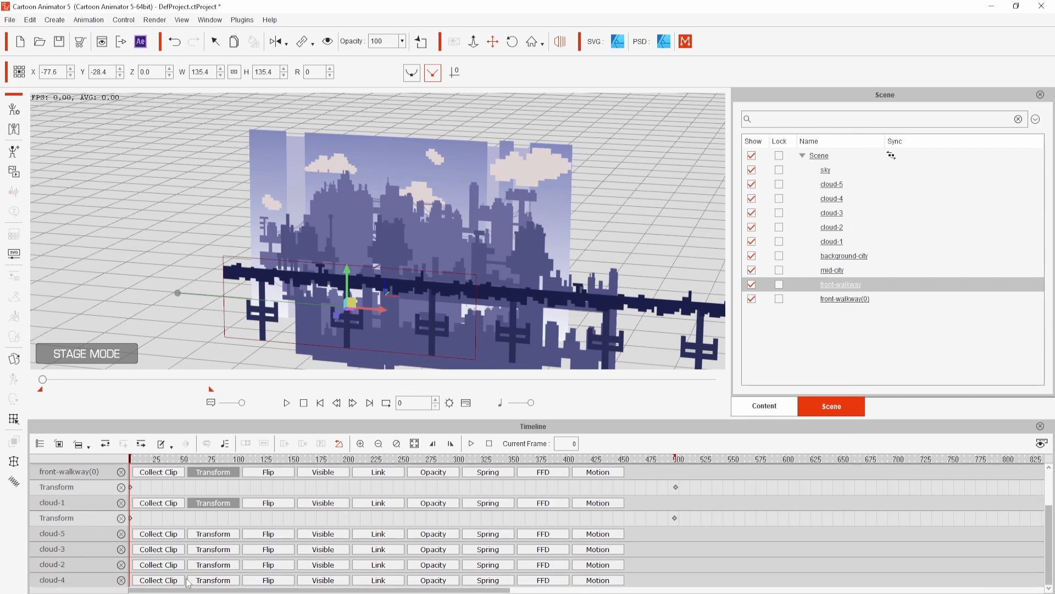
- Show the Transform tracks of the remaining cloud layers in the timeline
left_click(198, 579)
left_click(199, 548)
left_click(200, 532)
left_click(202, 517)
double_click(687, 533)
double_click(131, 532)
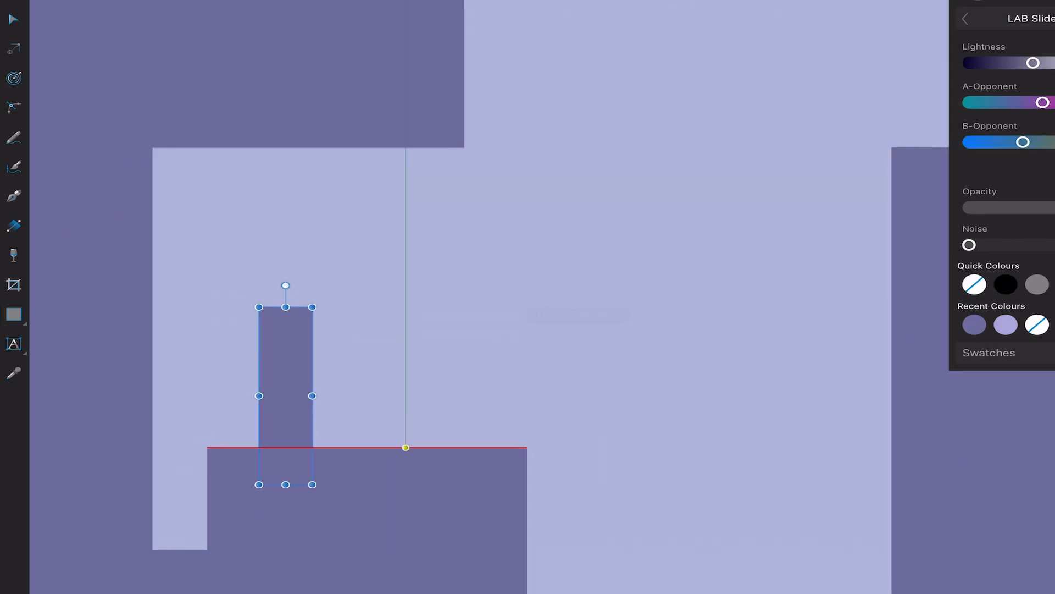
- Draw solid purple rectangles as building blocks of the city silhouette, undoing the last one
left_click_drag(497, 306, 334, 506)
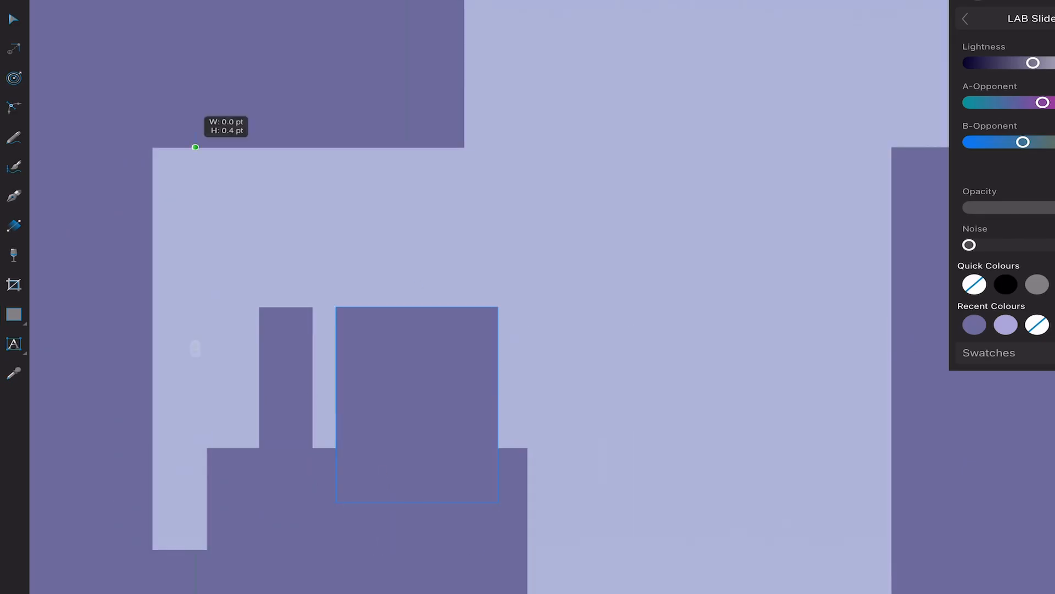
left_click_drag(193, 146, 264, 194)
left_click_drag(292, 147, 423, 194)
scroll(519, 288, "down", 3)
left_click_drag(603, 203, 428, 359)
left_click_drag(616, 555, 307, 422)
left_click_drag(376, 377, 407, 454)
left_click_drag(484, 130, 499, 158)
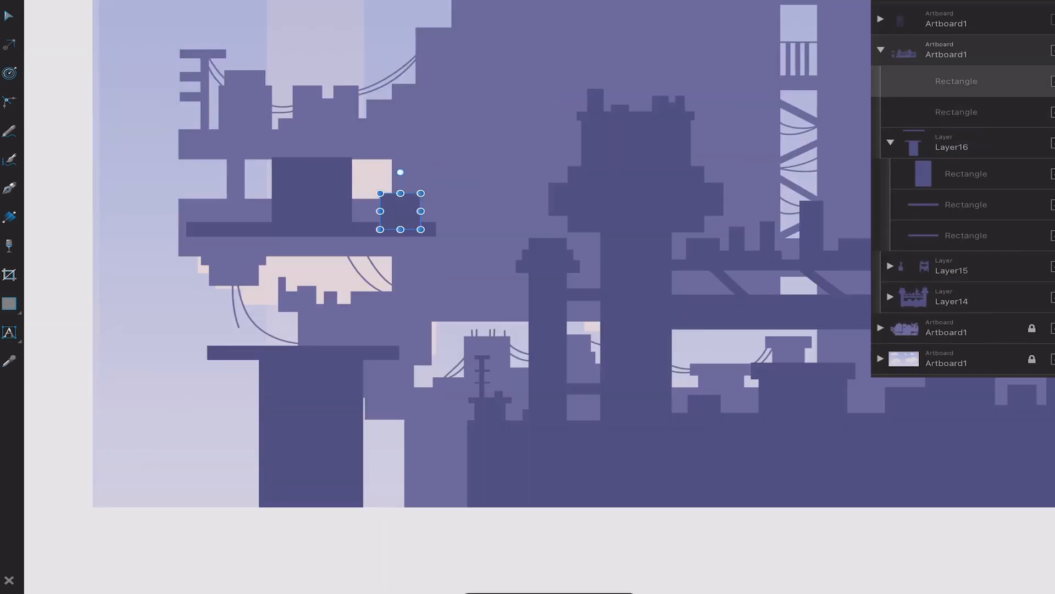
key("ctrl+z")
- Add dark purple rectangles to the mid city structure's roof and platform ends, and undo the last one
left_click_drag(287, 137, 342, 167)
left_click_drag(195, 229, 206, 271)
left_click_drag(422, 229, 411, 271)
left_click_drag(239, 300, 225, 352)
key("ctrl+z")
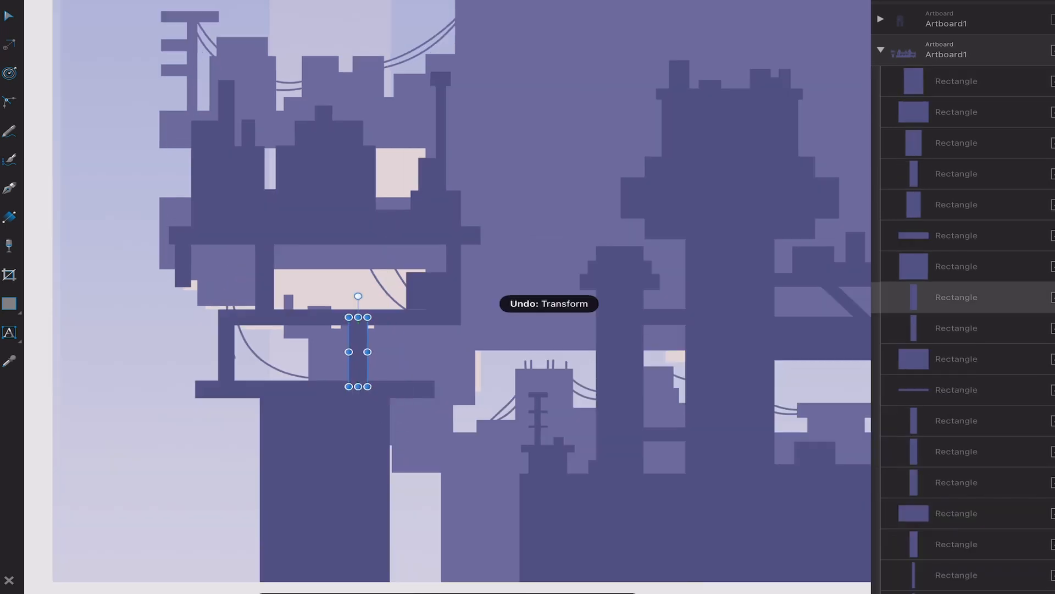
- Draw more dark purple rectangles as rooftop blocks and supports around the mid city structure's platforms
scroll(416, 379, "up", 4)
left_click_drag(421, 302, 317, 381)
left_click_drag(122, 392, 182, 332)
left_click_drag(209, 391, 257, 331)
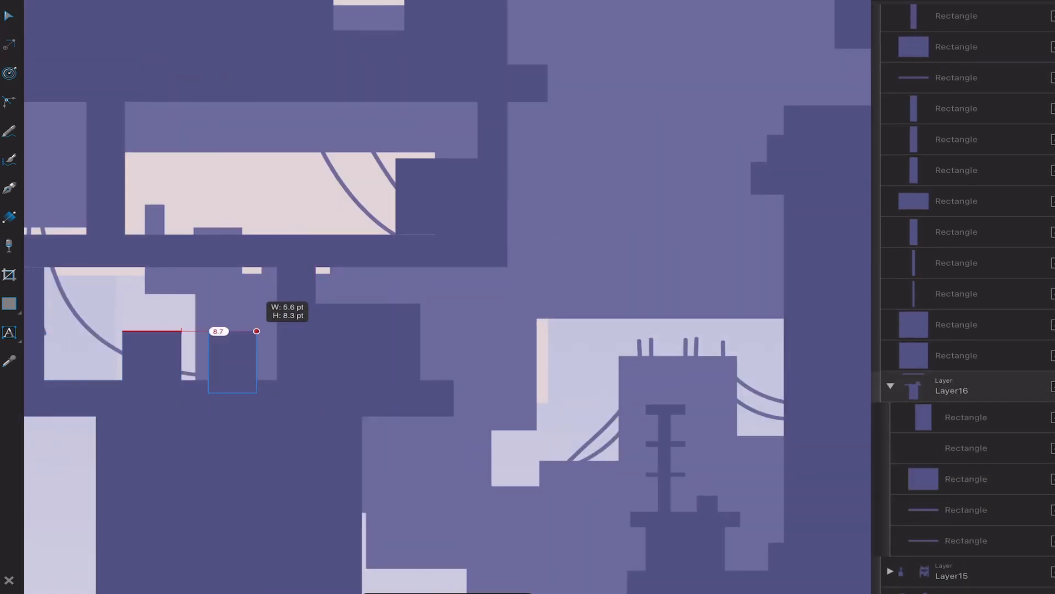
left_click_drag(87, 385, 139, 293)
left_click_drag(310, 442, 347, 346)
left_click_drag(332, 442, 403, 384)
left_click_drag(498, 430, 437, 395)
left_click_drag(185, 310, 243, 346)
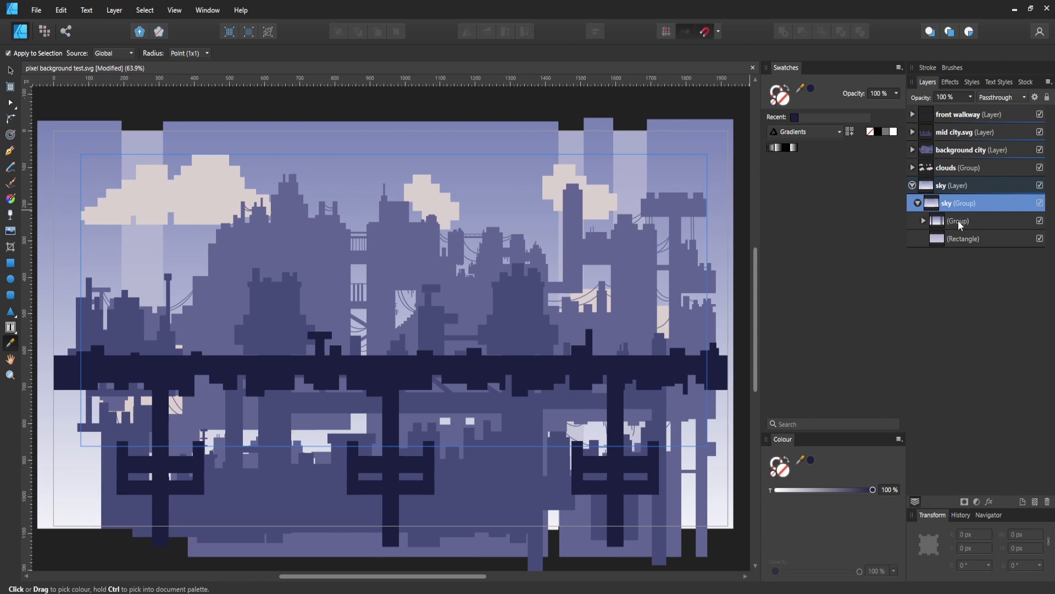
- Toggle the visibility of the nested group in the sky layer off and back on
left_click(961, 220)
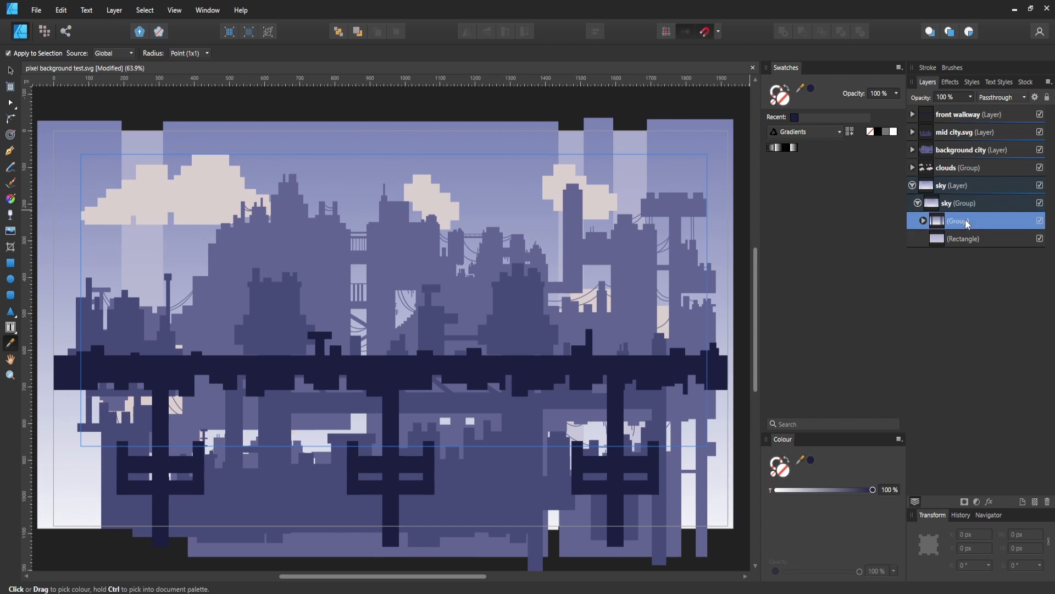
left_click(1041, 221)
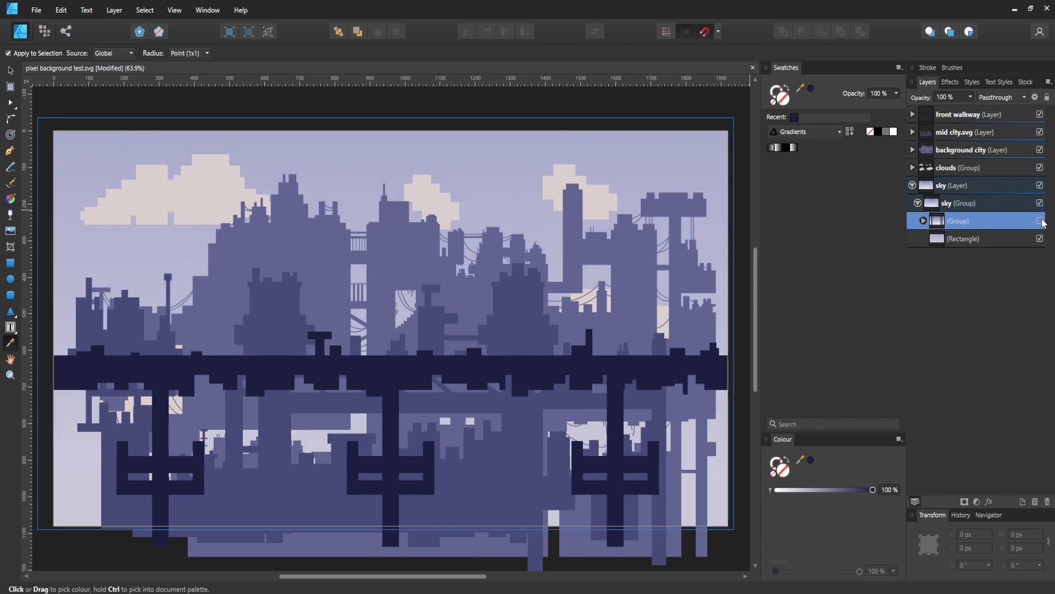
left_click(1041, 221)
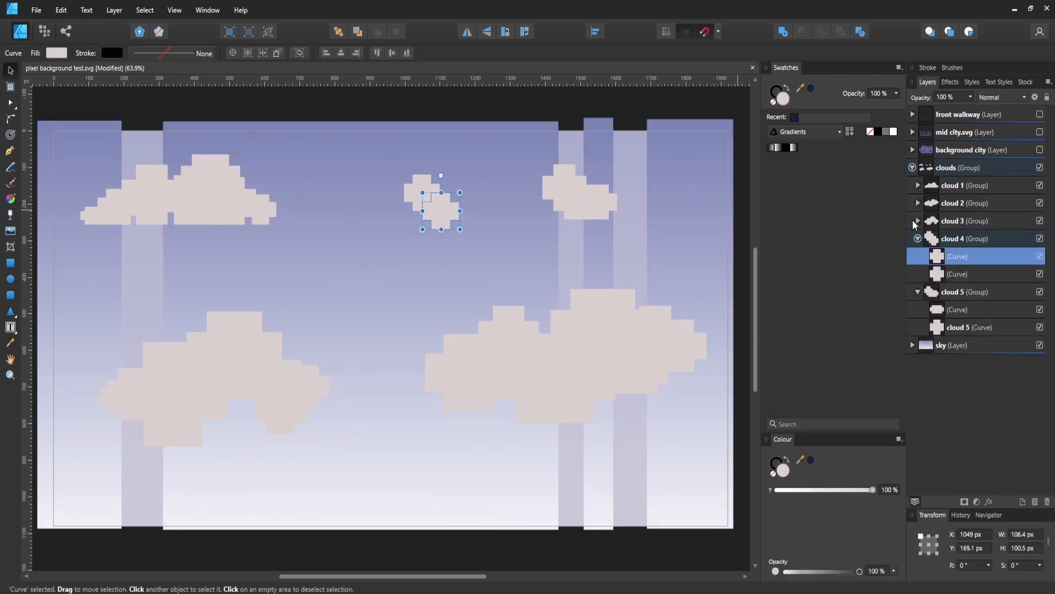
- Examine the individual curves that make up the cloud 3 and cloud 2 groups
left_click(923, 224)
left_click(918, 221)
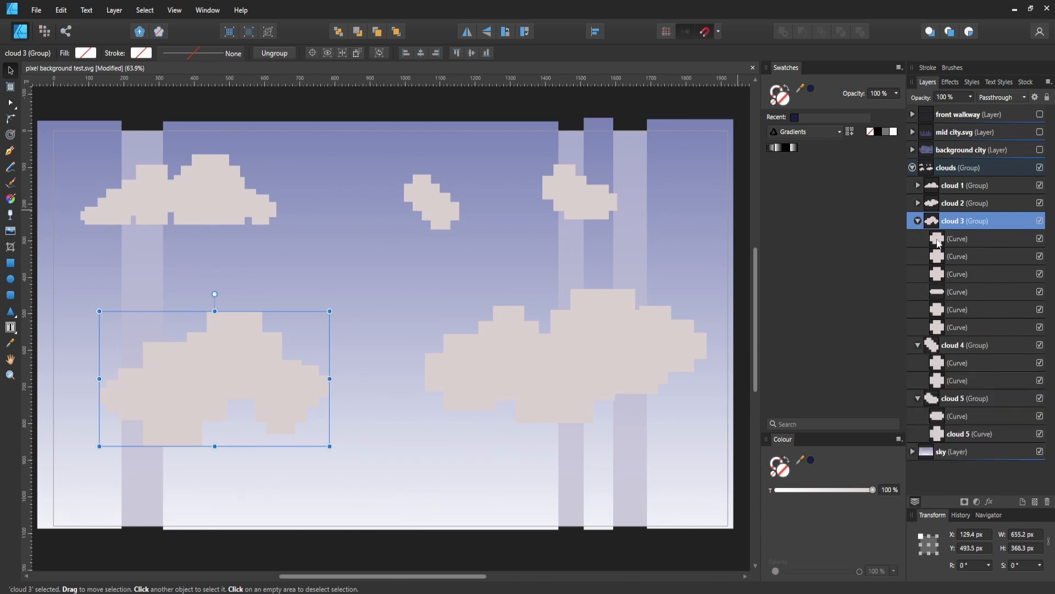
left_click(978, 291)
left_click(984, 308)
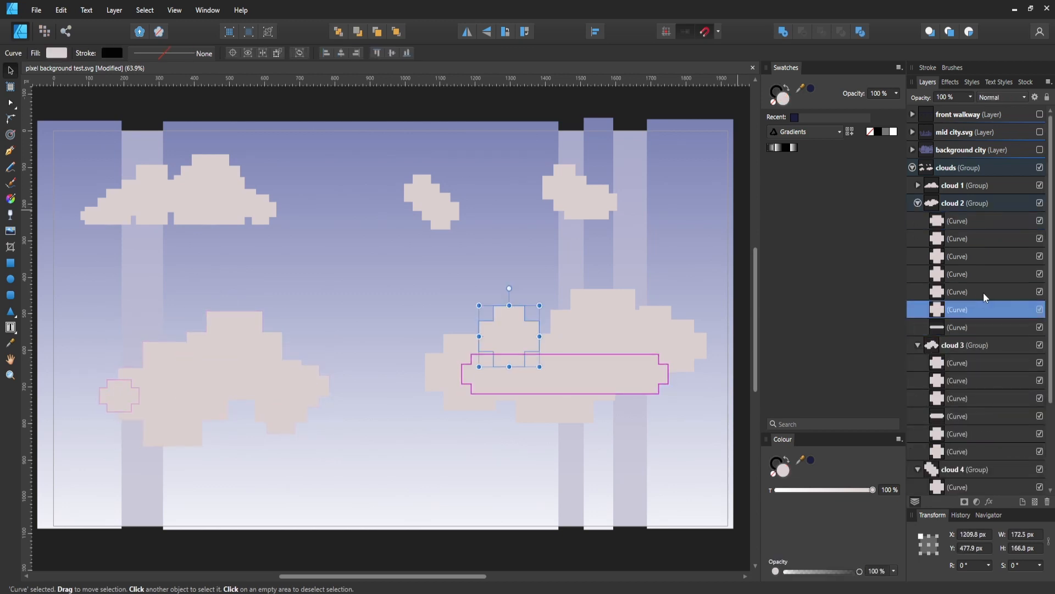
left_click(983, 290)
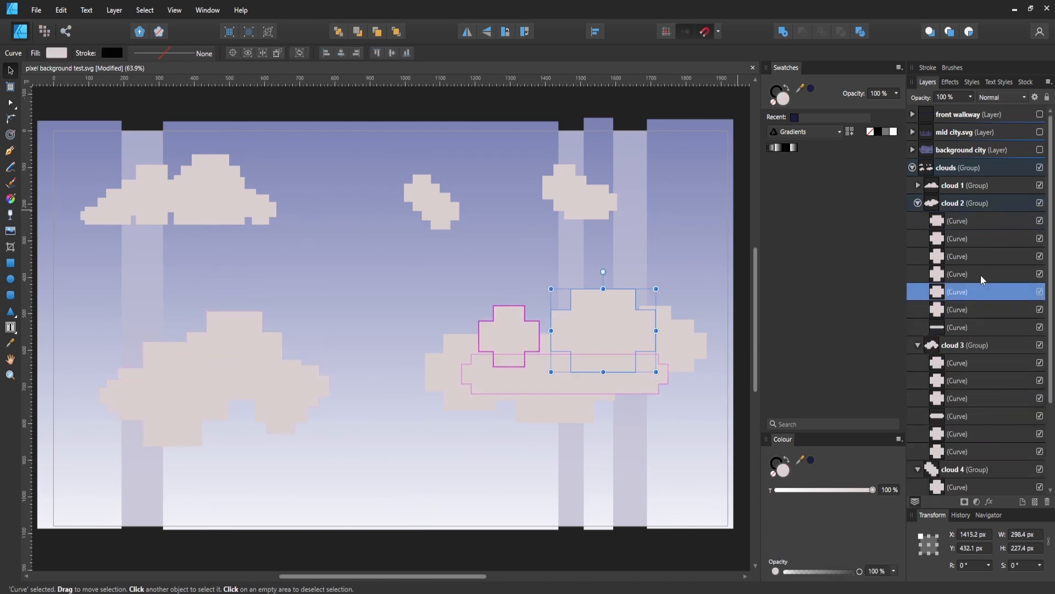
left_click(981, 272)
left_click(978, 256)
left_click(976, 239)
left_click(975, 221)
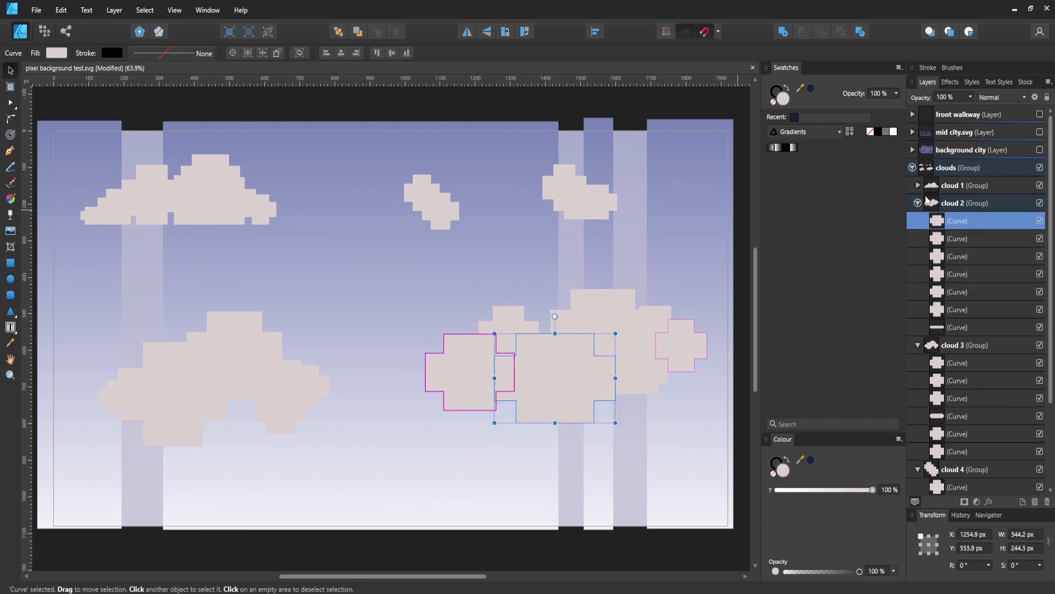
- Collapse the cloud 2, cloud 3, cloud 4 and cloud 5 groups
left_click(918, 202)
left_click(917, 221)
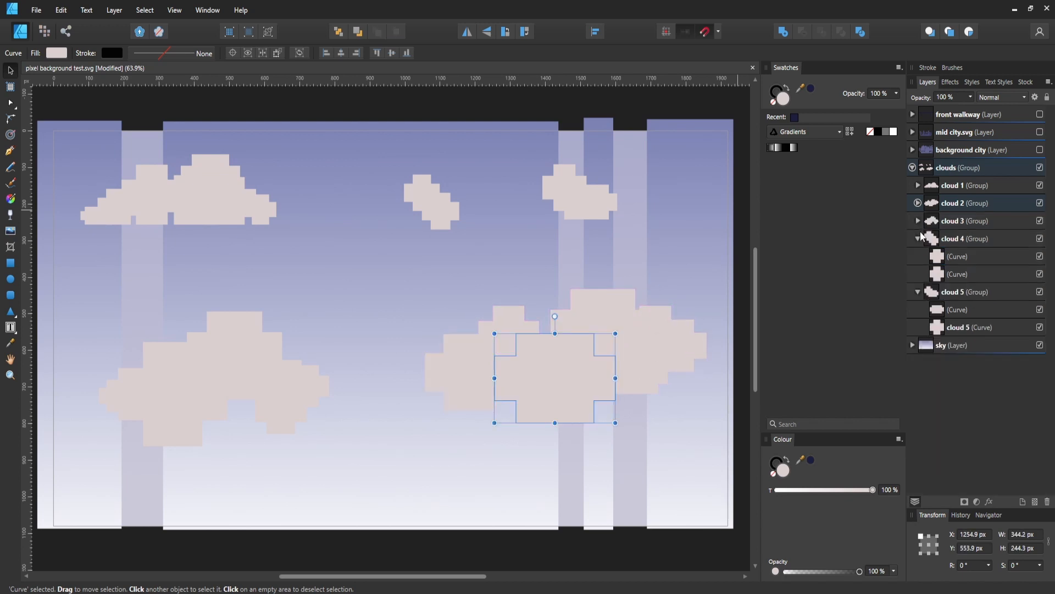
left_click(918, 239)
left_click(920, 255)
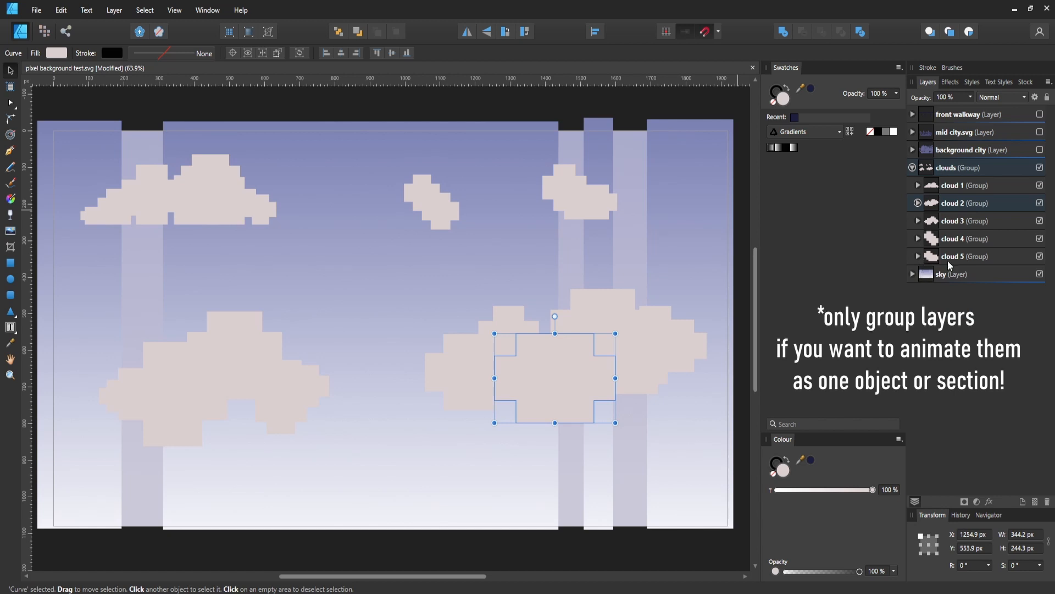
- Move cloud 1 through cloud 5 out of the clouds group to the top level and delete the empty clouds group
left_click(948, 259)
left_click(971, 187, "shift")
left_click_drag(971, 187, 982, 160)
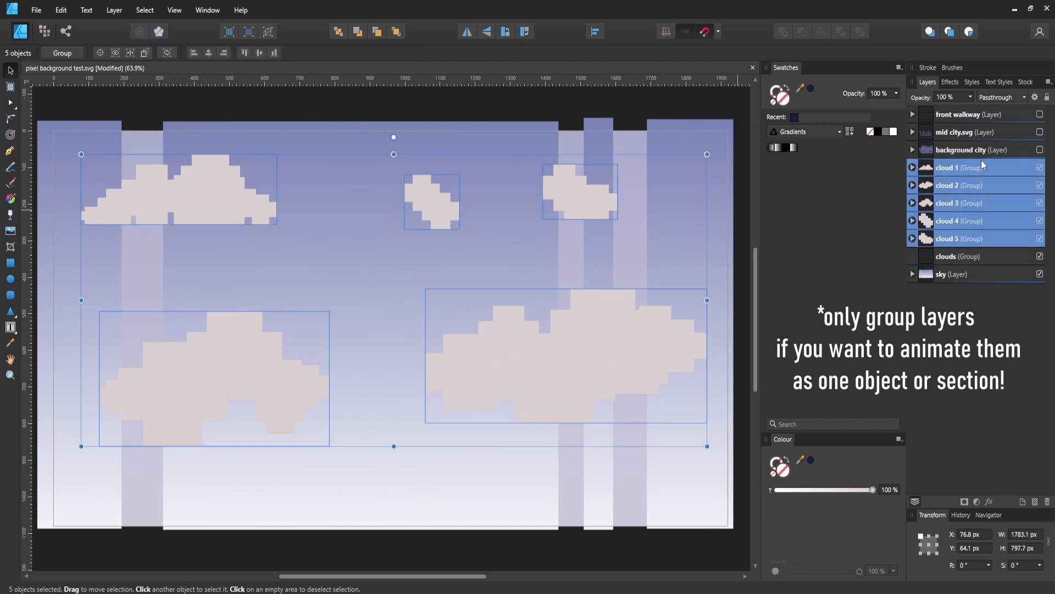
left_click(959, 256)
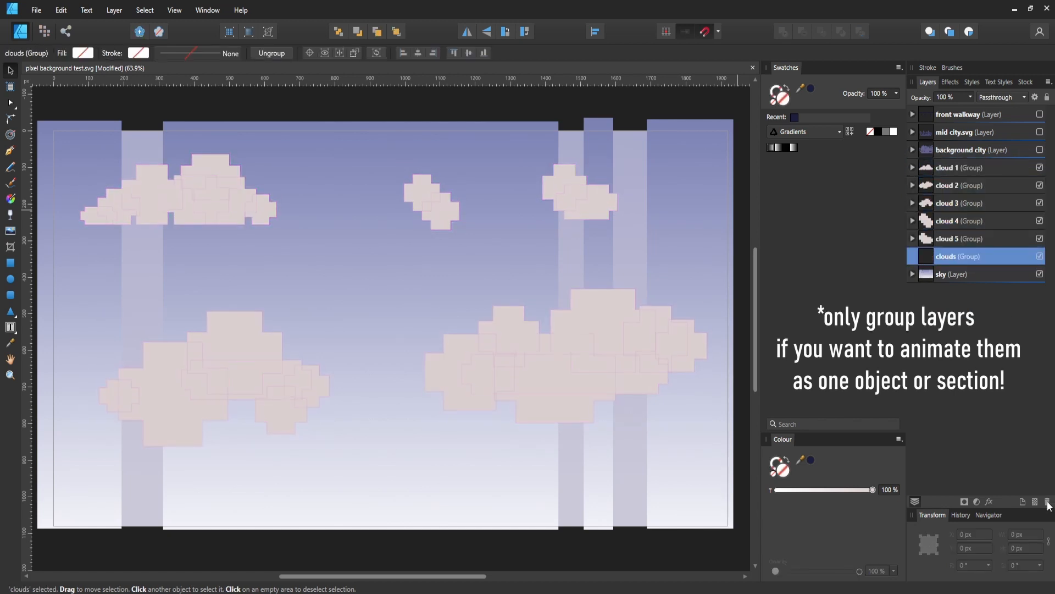
key("Delete")
- Rename the mid city.svg layer as mid city and show the background city layer
left_click(1023, 133)
left_click(1042, 151)
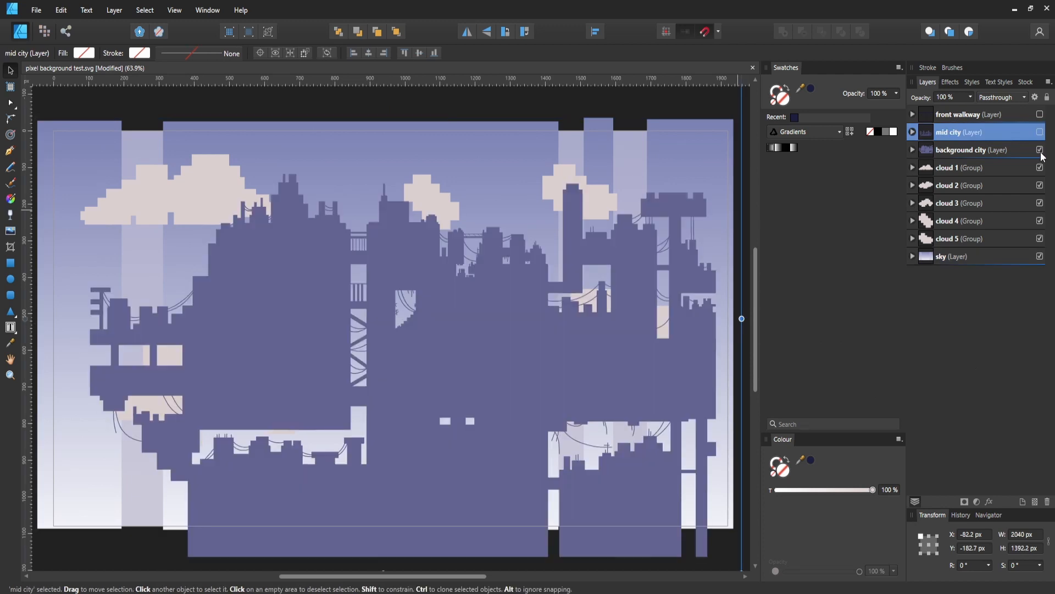
- Examine the contents of the background city, mid city and front walkway layers
left_click(931, 151)
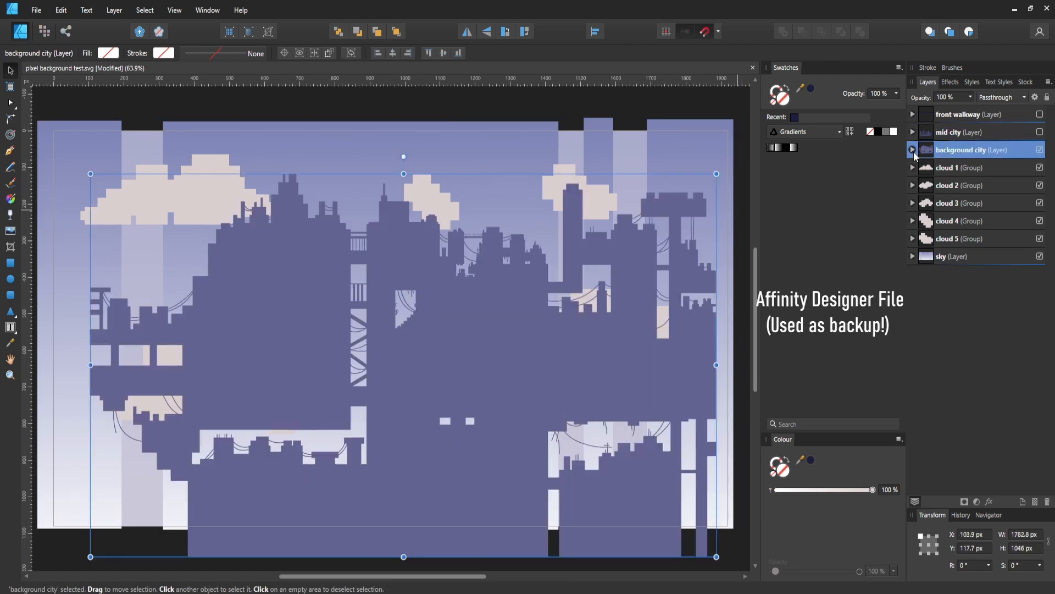
left_click(912, 149)
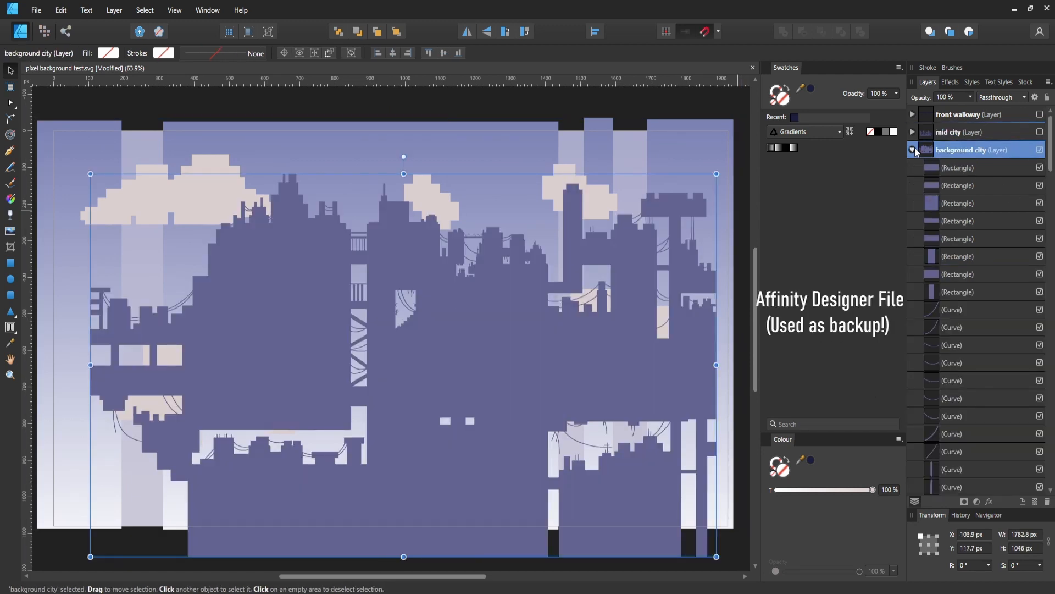
left_click(913, 150)
left_click(914, 132)
left_click(994, 209)
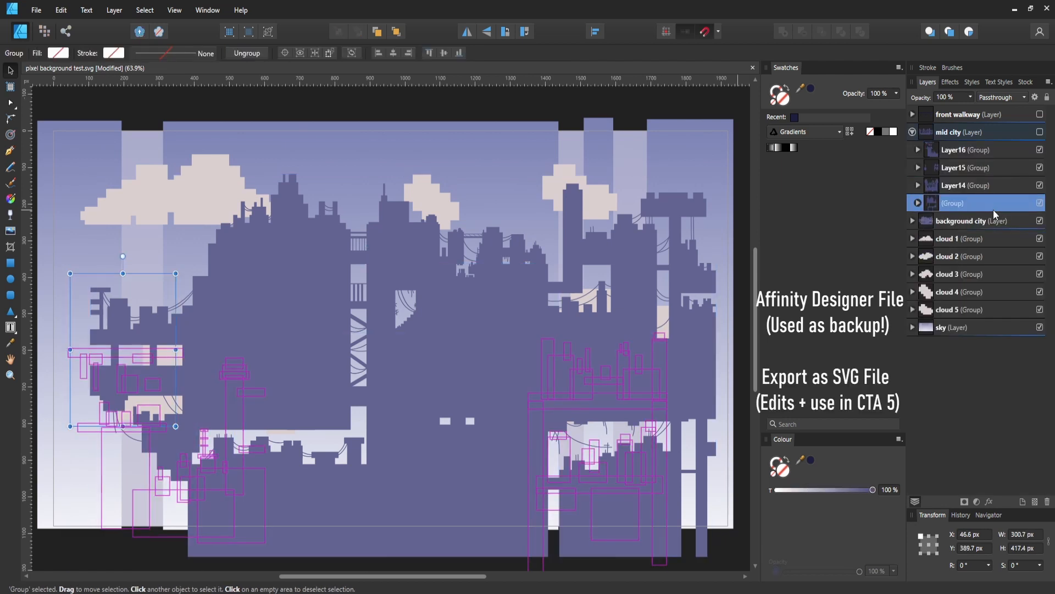
left_click(989, 184)
left_click(987, 167)
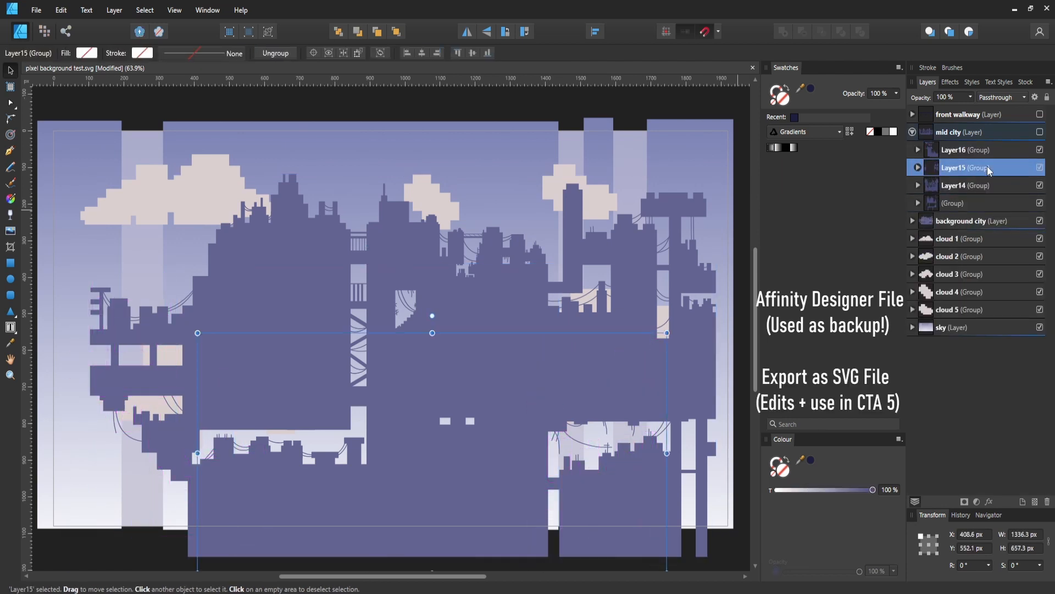
left_click(998, 150)
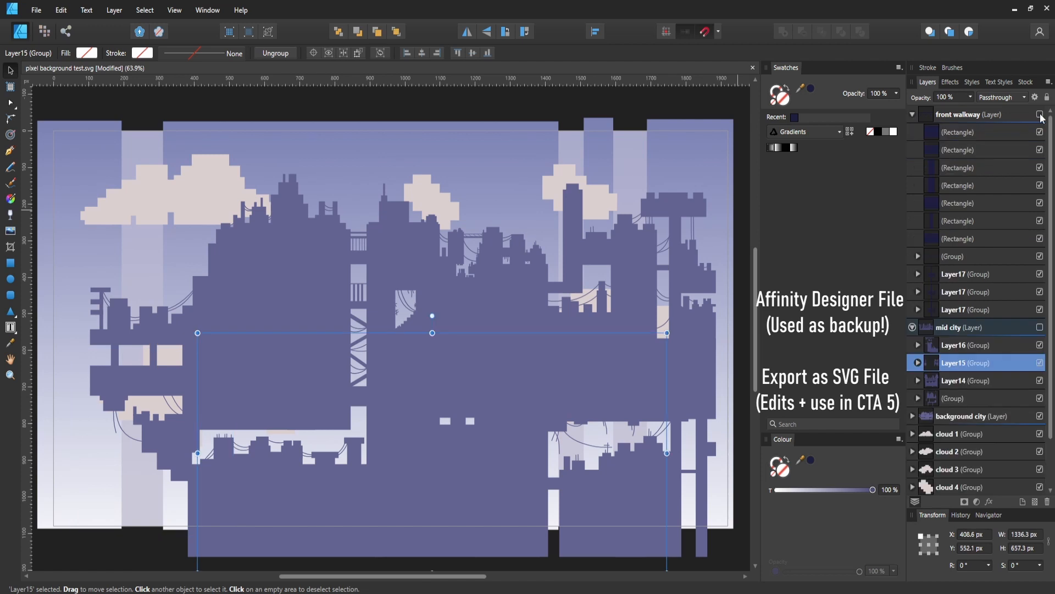
- Show the front walkway and mid city layers, collapse front walkway, and clear the selection
left_click(1039, 115)
left_click(1018, 148)
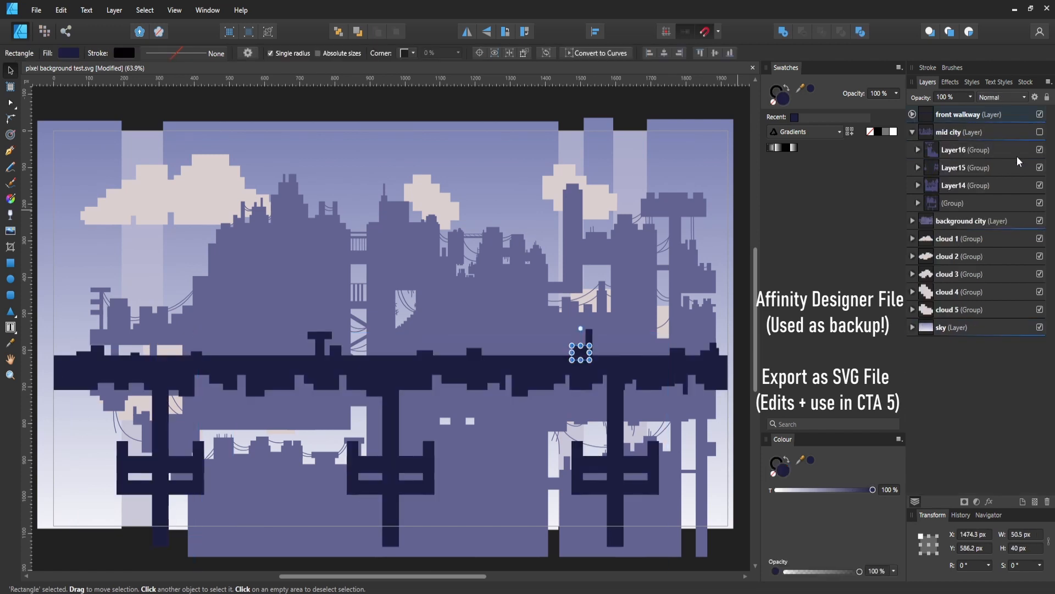
left_click(1039, 132)
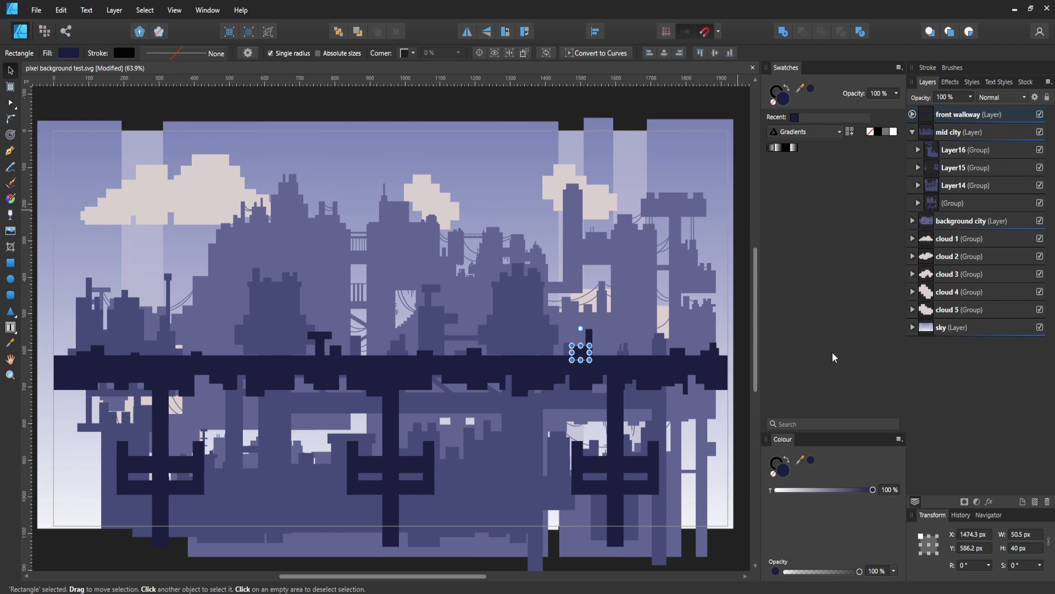
left_click(224, 91)
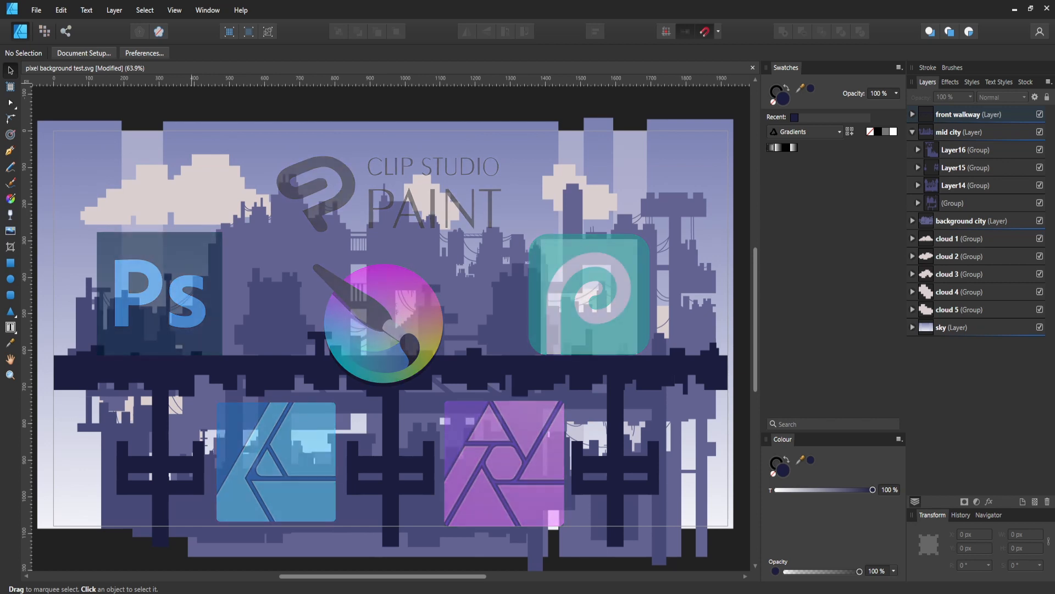
- Zoom deep into the artwork near the rightmost walkway pillar to examine the sharpness of the vector edges
key("z")
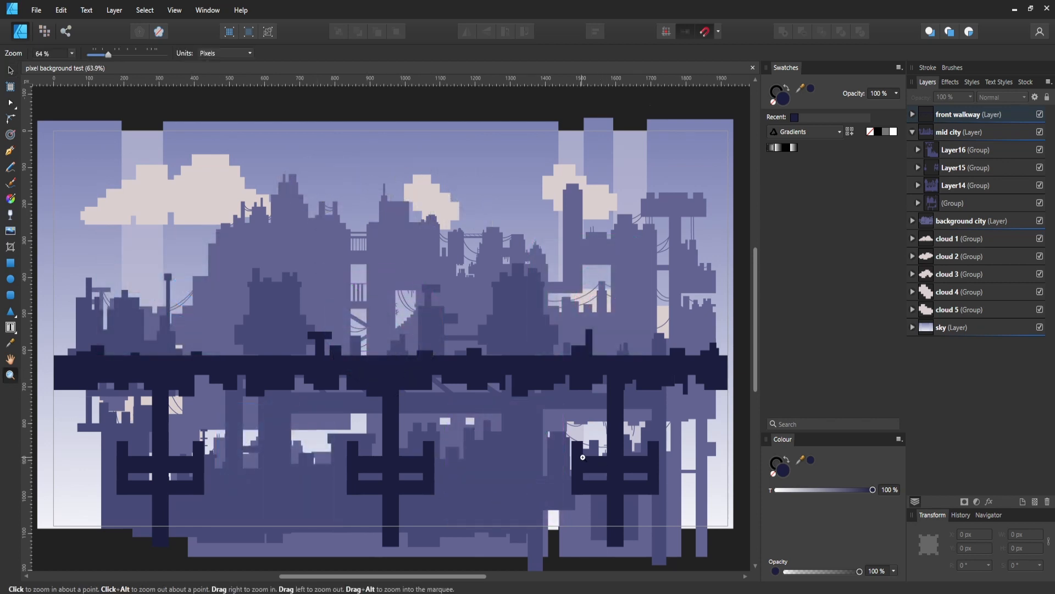
left_click_drag(582, 458, 809, 408)
left_click_drag(605, 441, 771, 420)
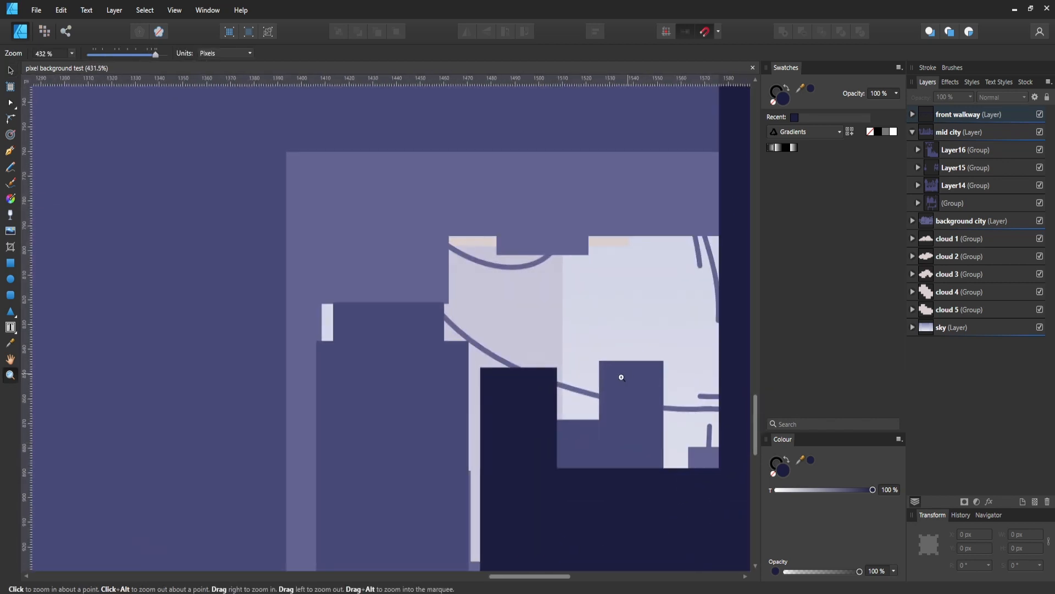
left_click(621, 377)
left_click(564, 473)
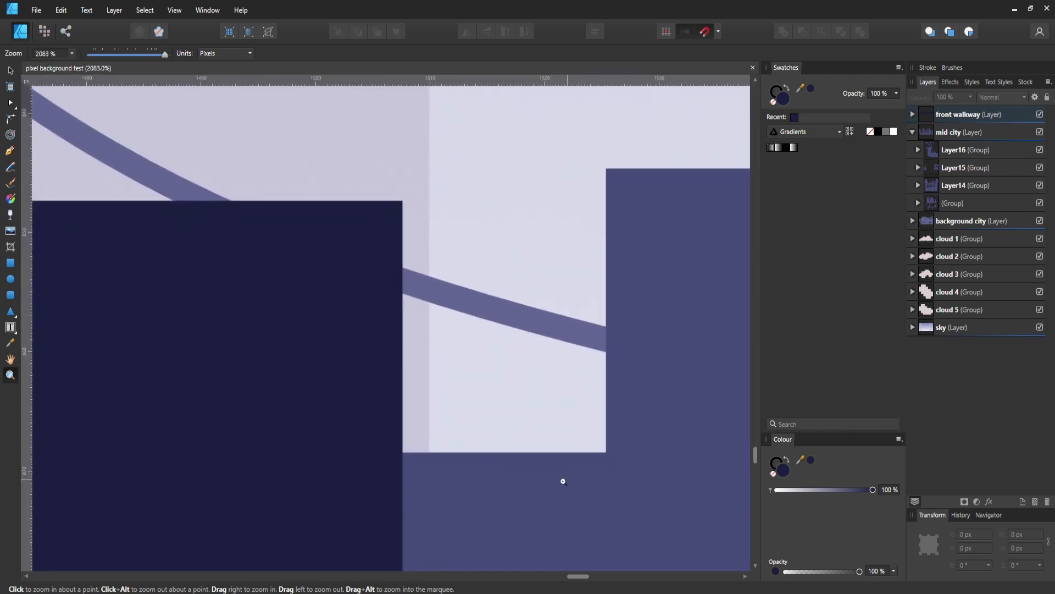
left_click(563, 482)
left_click(709, 408, "alt")
left_click(709, 408, "alt")
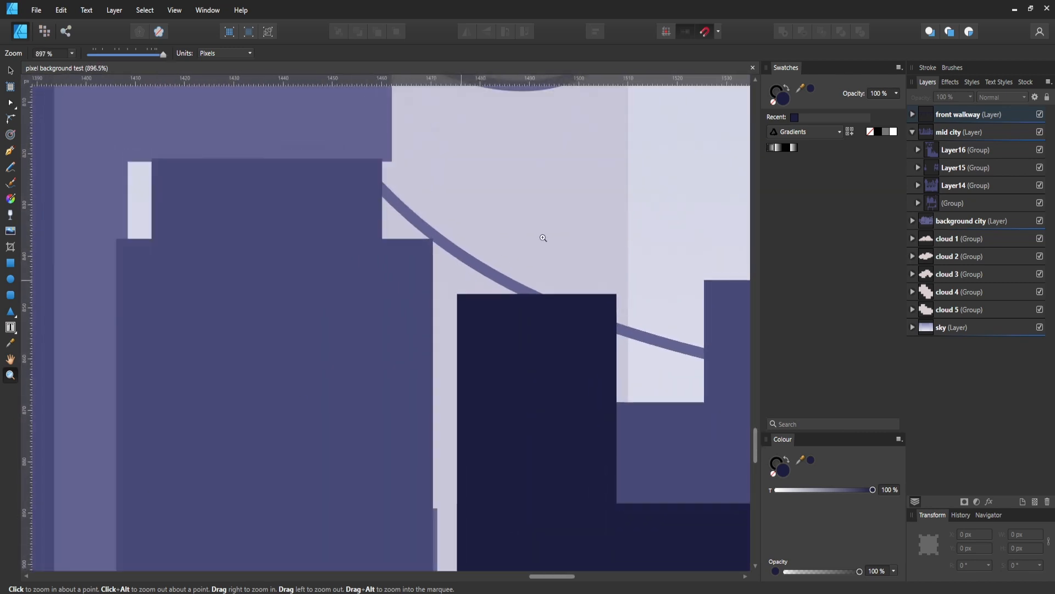
left_click_drag(604, 211, 116, 432)
left_click_drag(587, 180, 187, 343)
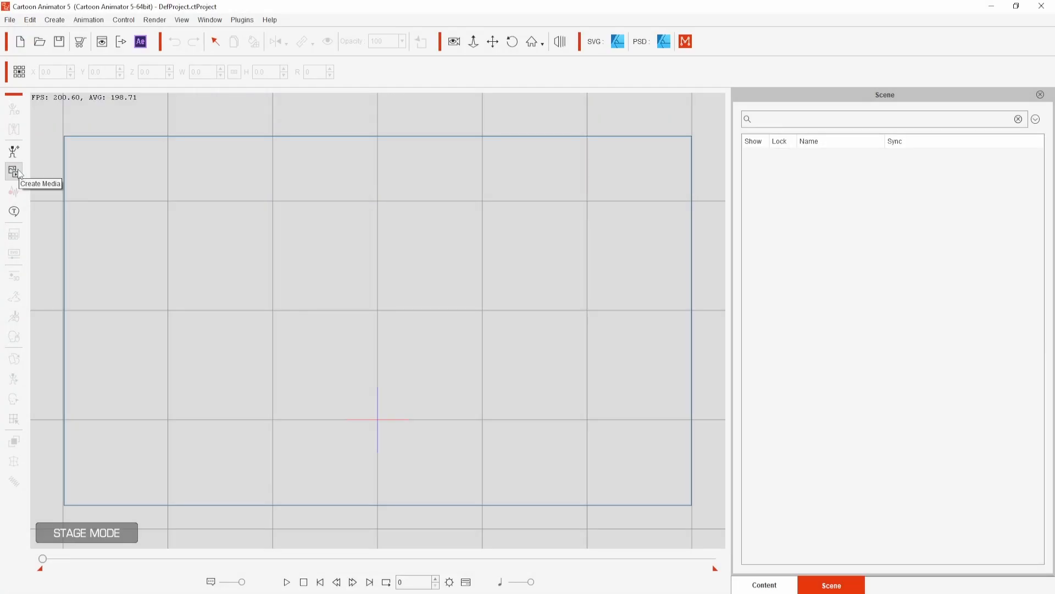
- In Cartoon Animator, import pixel background test.svg as a scene
left_click(14, 172)
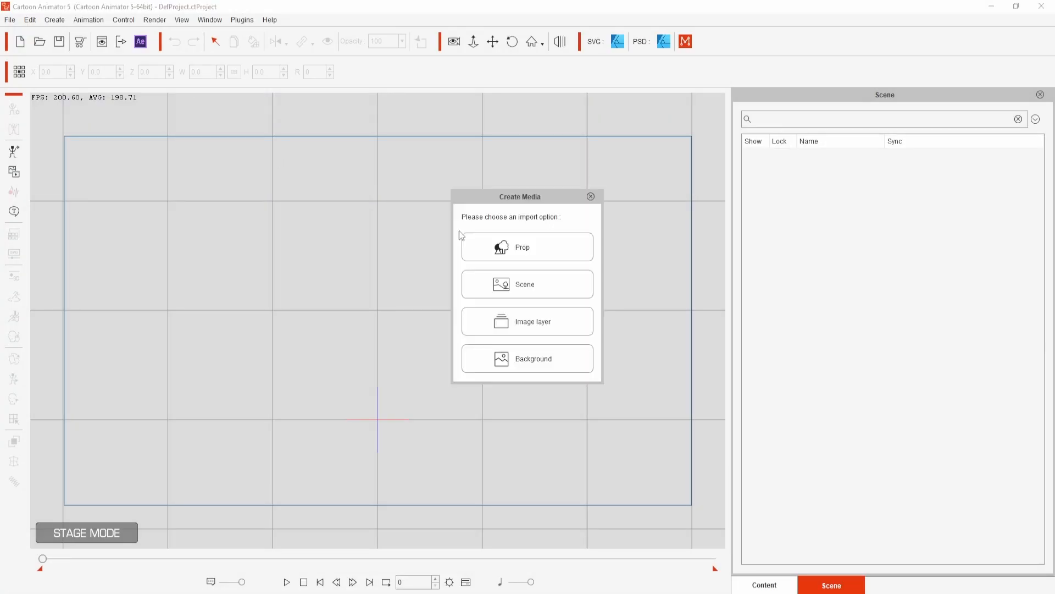
left_click(535, 291)
left_click(375, 113)
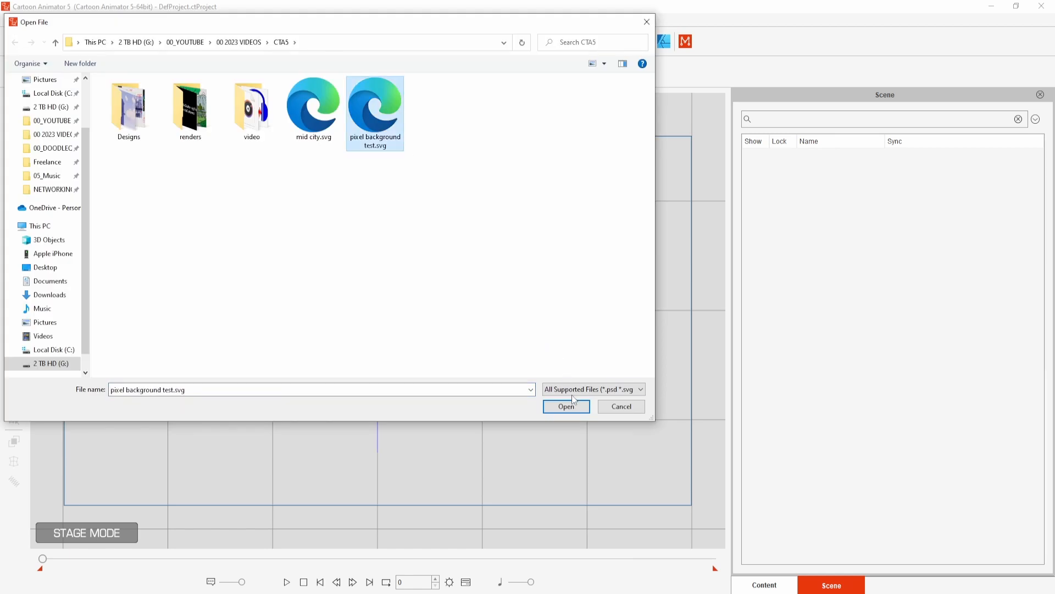
left_click(566, 406)
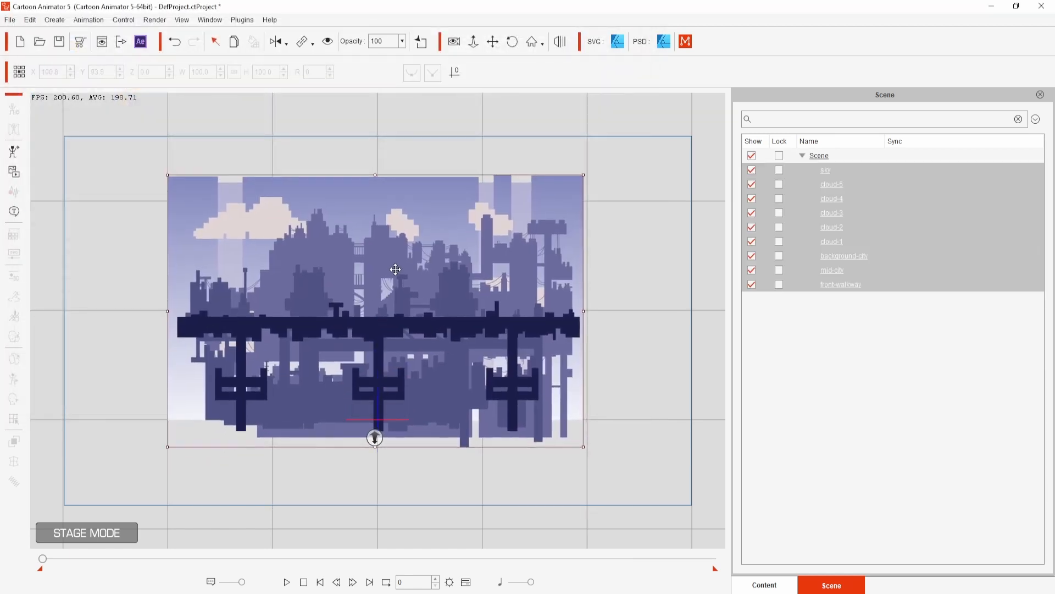
- Launch the external SVG editor from Cartoon Animator and open pixel background test.svg in Affinity Designer
left_click(617, 43)
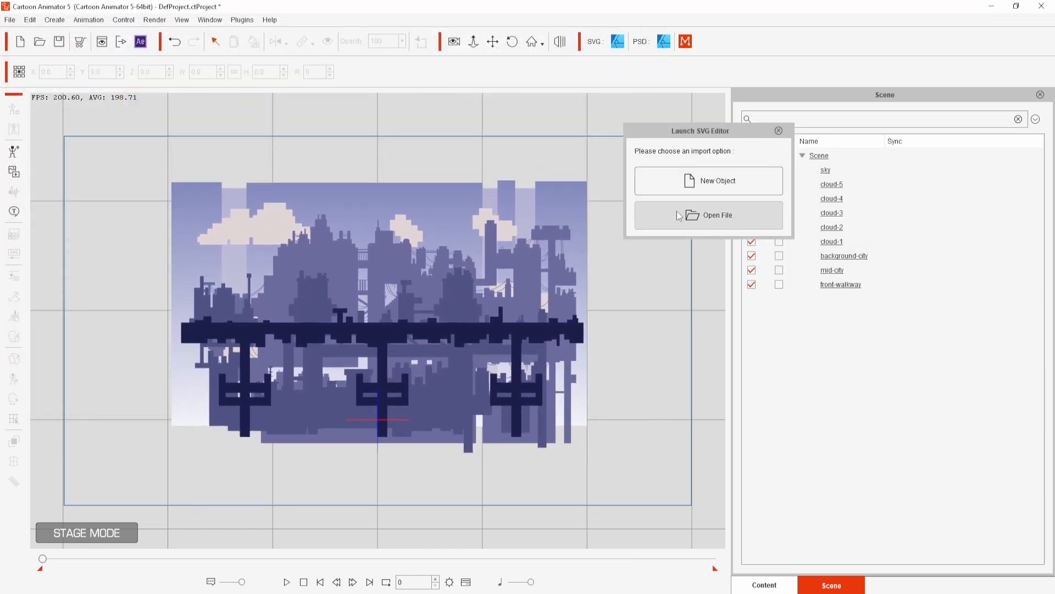
left_click(706, 215)
left_click(783, 261)
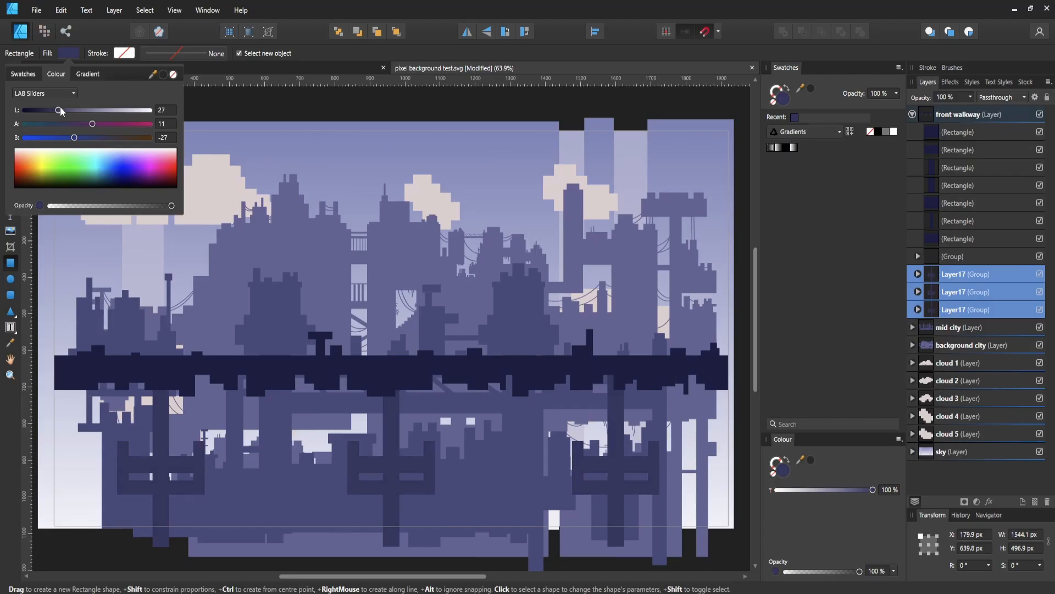
- Adjust the fill lightness of the three Layer17 pillar groups and export the artwork as SVG, replacing pixel background test.svg
mouse_move(60, 106)
left_mouse_down()
mouse_move(125, 113)
mouse_move(65, 110)
left_mouse_up()
left_click(36, 10)
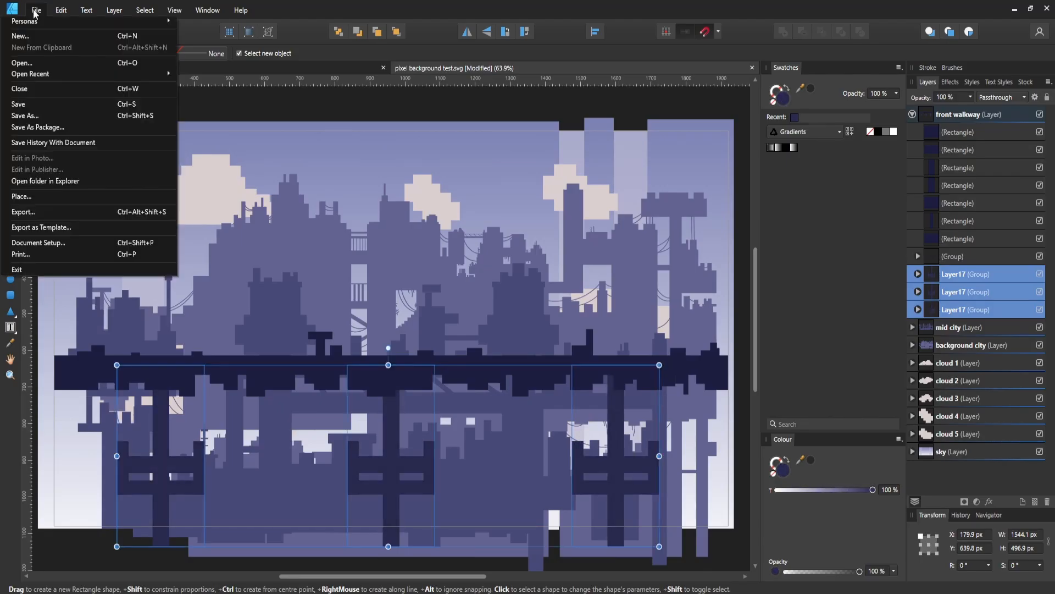
left_click(24, 212)
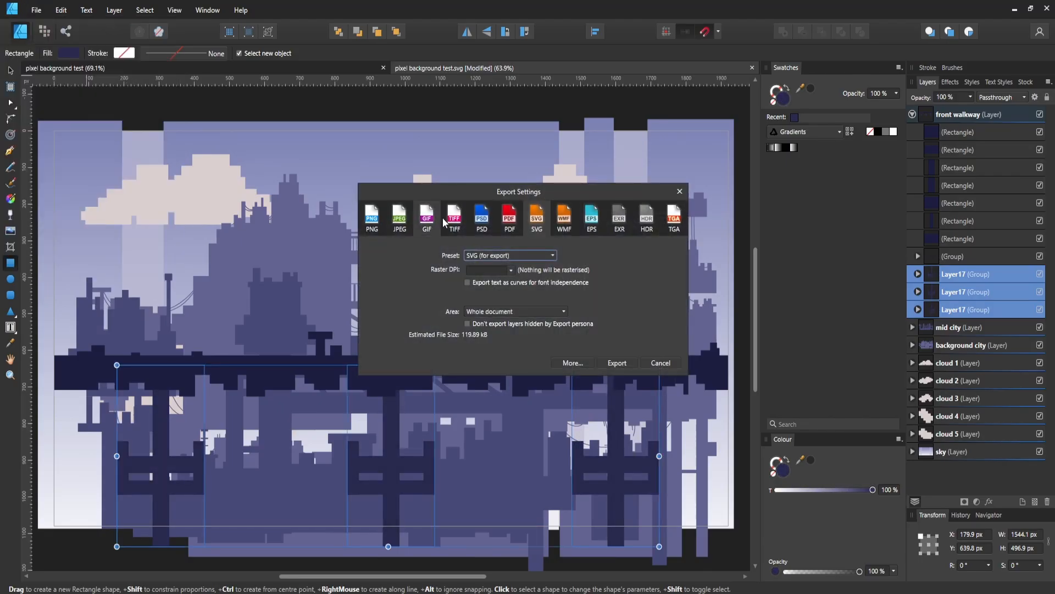
left_click(617, 362)
left_click(397, 96)
left_click(346, 325)
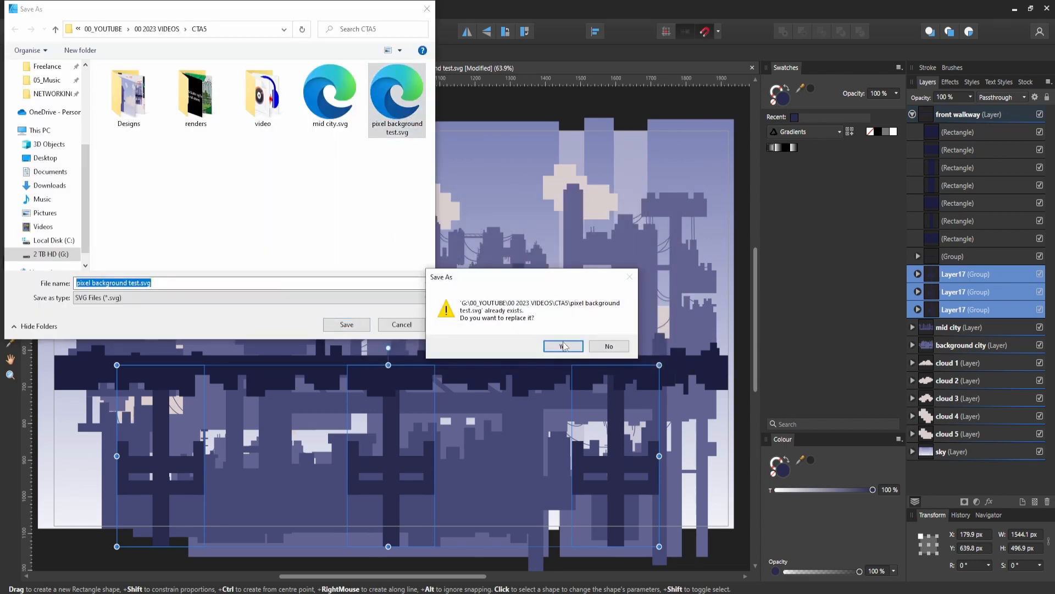
left_click(558, 347)
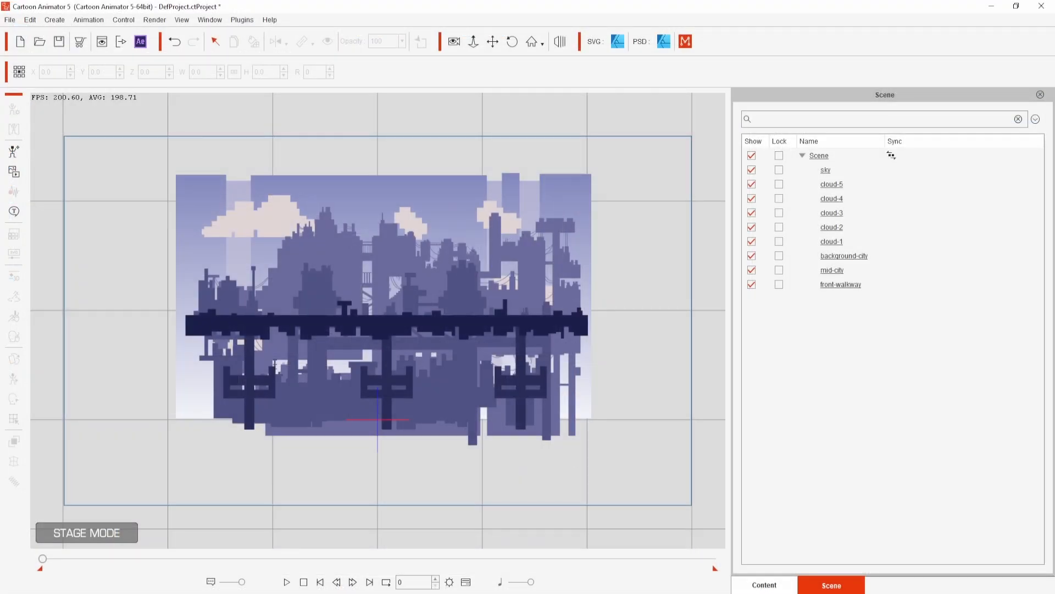
- In Cartoon Animator, switch to the 3D view and push the sky, clouds and background-city back in depth
left_click(560, 41)
left_click_drag(605, 267, 582, 274)
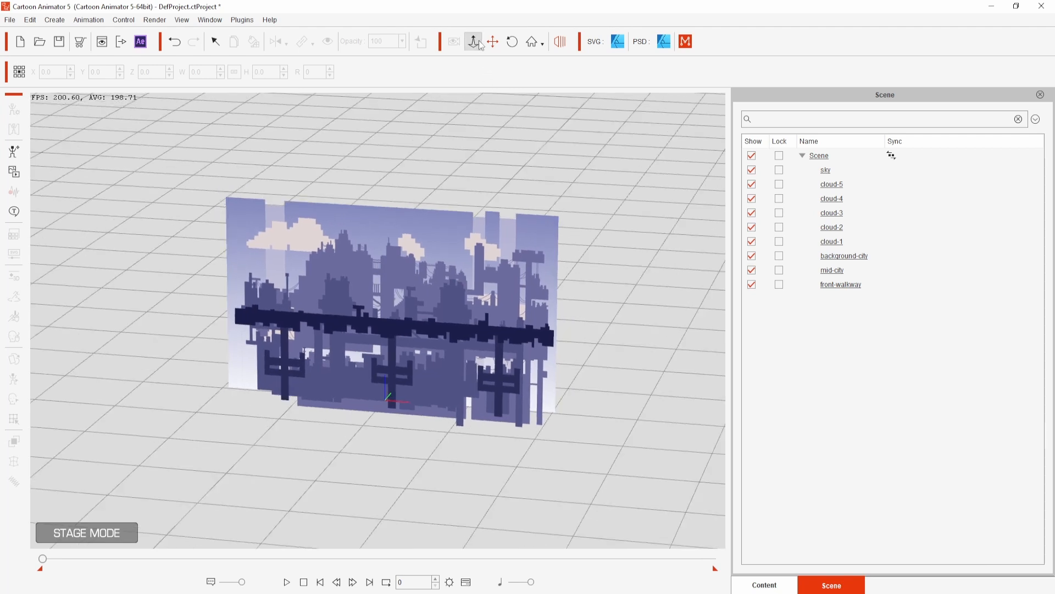
left_click(379, 331)
left_click_drag(379, 330, 424, 272)
left_click(852, 185)
left_click(853, 244, "shift")
left_click_drag(421, 217, 421, 207)
left_click(869, 258)
left_click_drag(385, 337, 402, 321)
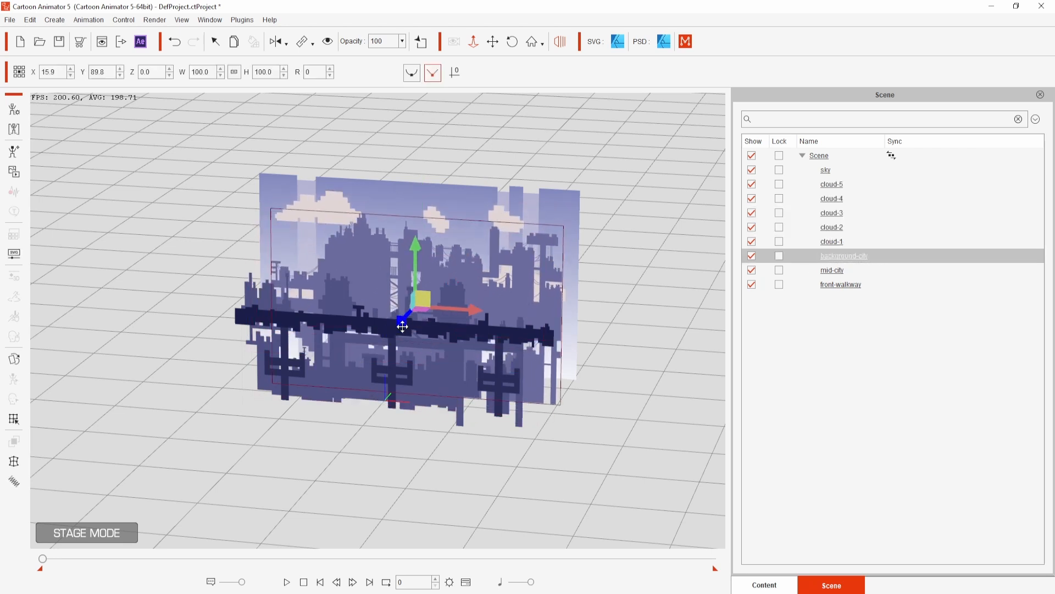
- Push mid-city back behind front-walkway, check the layer depths from an angled view, and return to the flat camera view
left_click(897, 271)
left_click_drag(371, 361, 380, 353)
left_click_drag(385, 356, 574, 397)
left_click_drag(354, 341, 351, 342)
left_click(462, 423)
left_click_drag(463, 422, 567, 397)
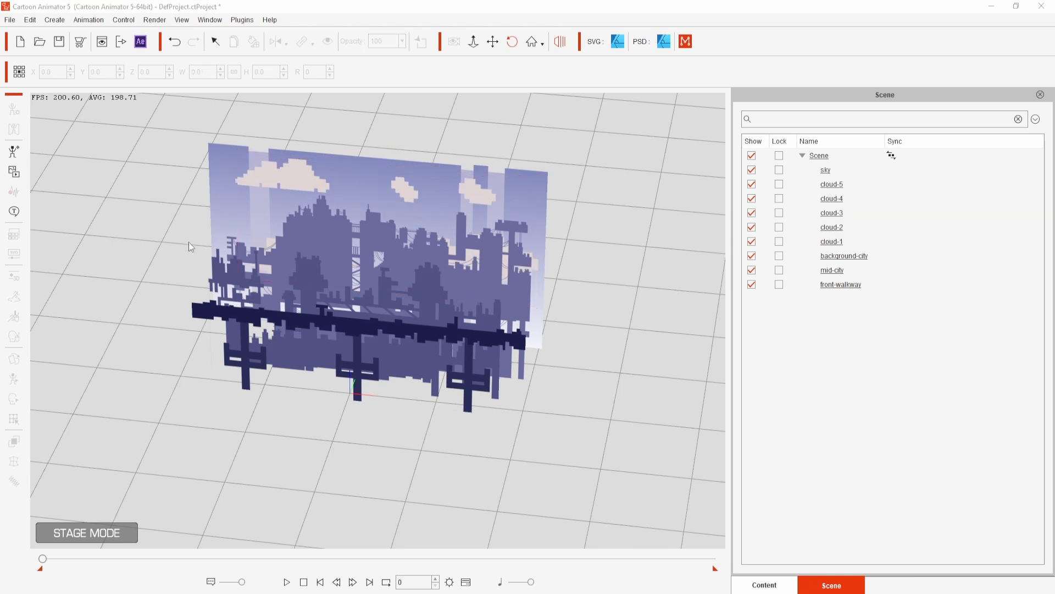
left_click(561, 48)
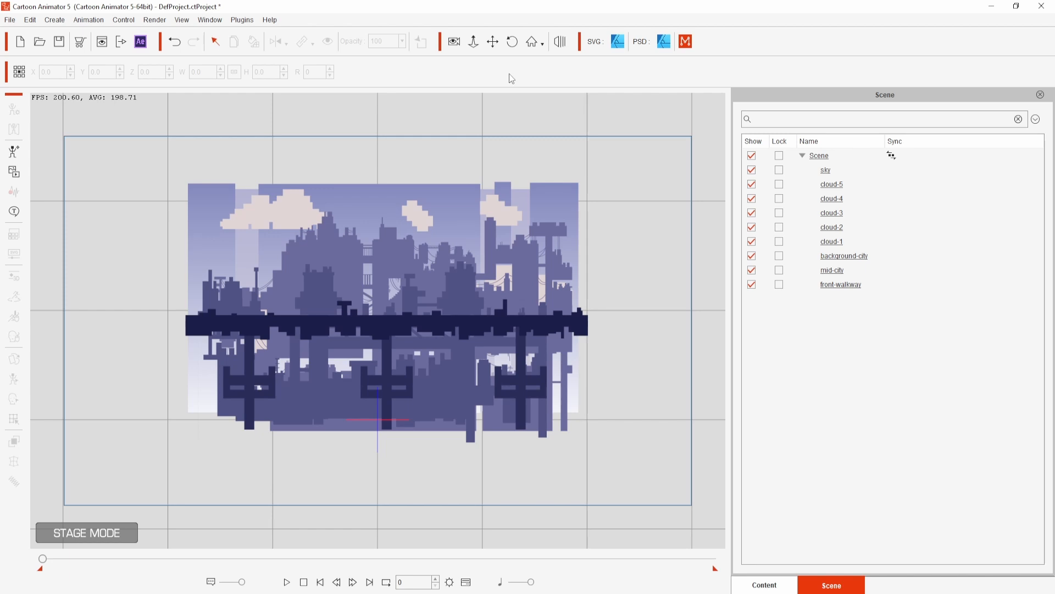
- Enlarge and reposition the sky, clouds, background-city and mid-city layers so they fill the camera frame
left_click(868, 171)
left_click_drag(578, 183, 661, 137)
left_click_drag(602, 204, 581, 252)
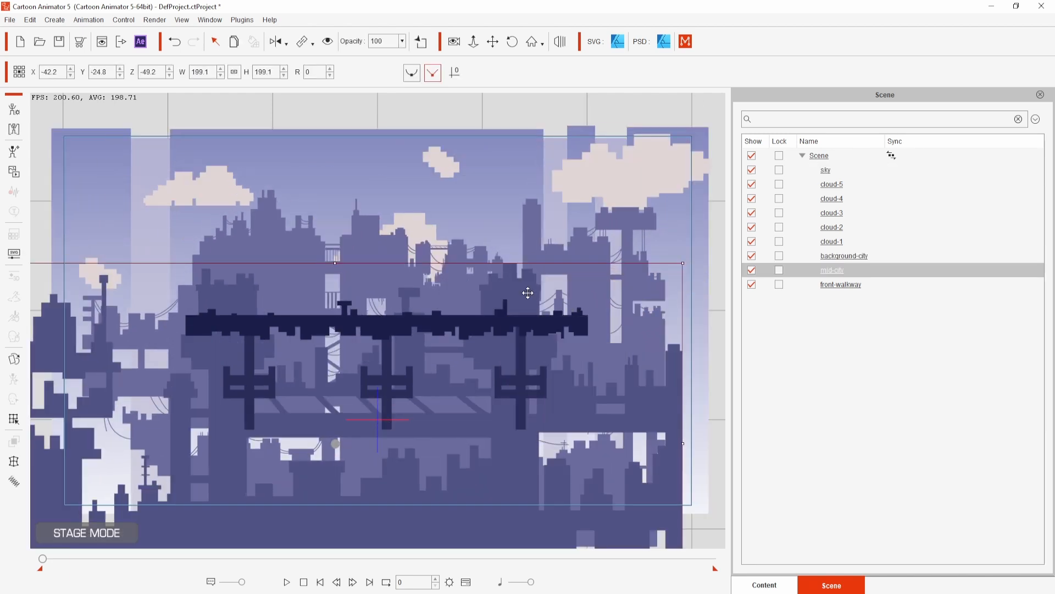
left_click_drag(528, 292, 577, 290)
- Scale front-walkway to about 135.4 and place it across the lower part of the camera frame
left_click_drag(509, 334, 500, 436)
left_click_drag(580, 401, 652, 378)
left_click_drag(467, 418, 467, 391)
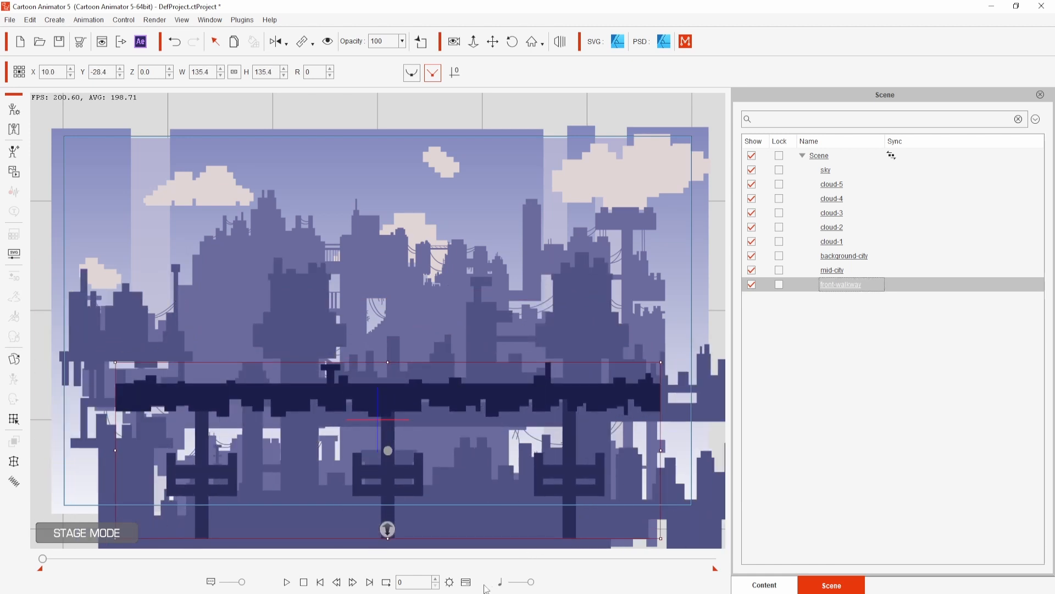
- Show the timeline and, in camera record mode, animate a horizontal camera pan across the city
left_click(466, 581)
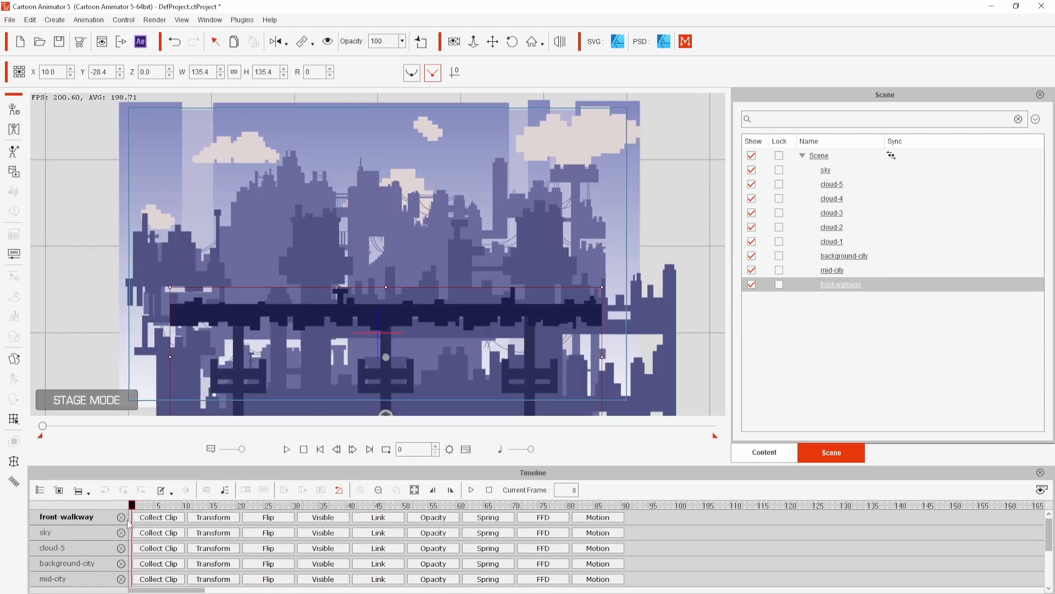
left_click(453, 42)
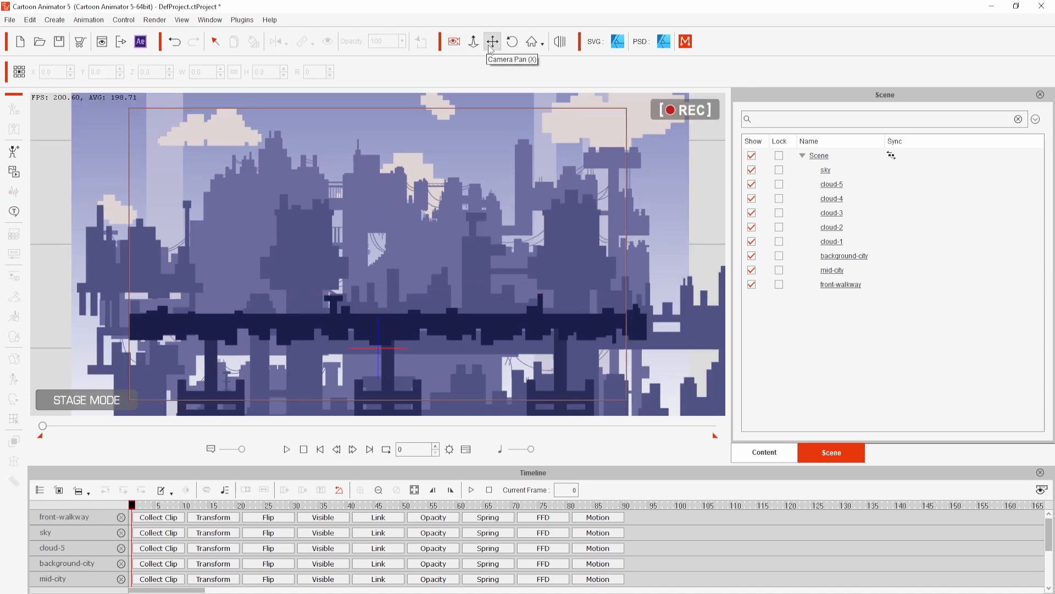
left_click(493, 42)
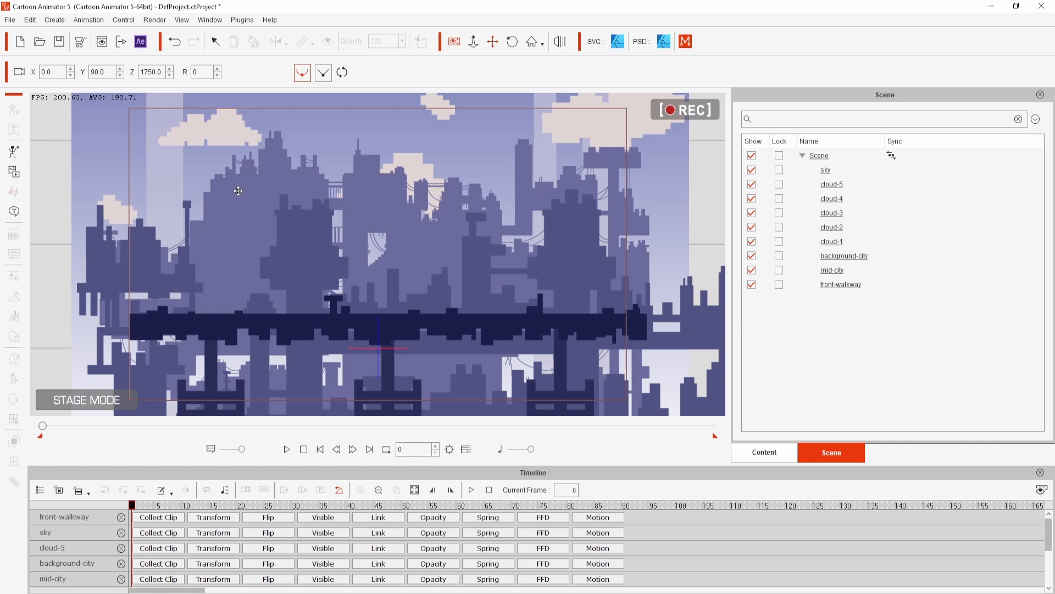
left_click_drag(239, 189, 296, 189)
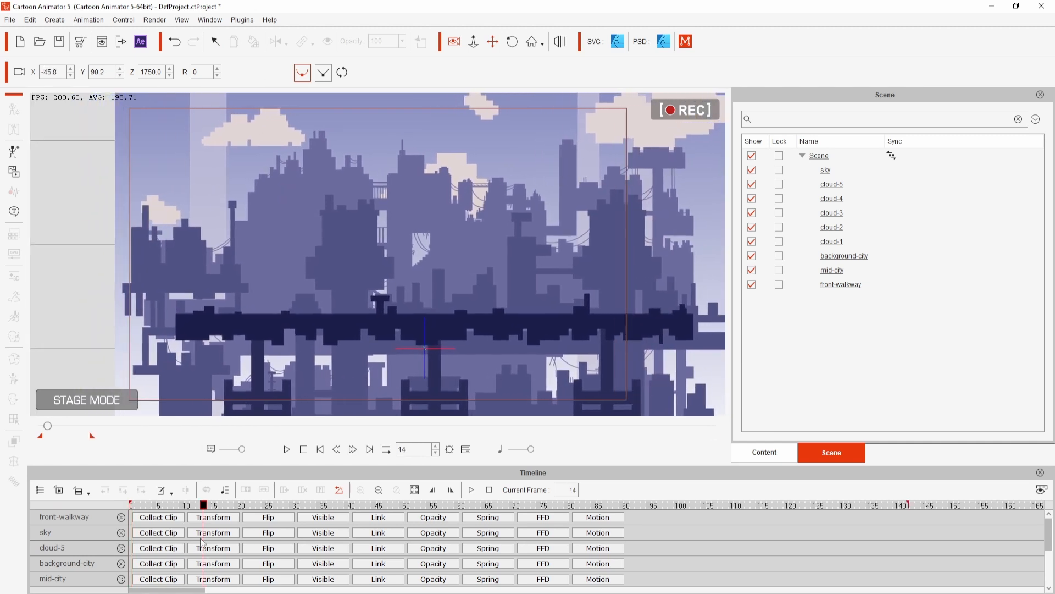
- Show the project's Camera track in the timeline and step through its keyframes at frames 130 and 0
mouse_move(204, 511)
left_mouse_down()
mouse_move(177, 512)
mouse_move(907, 522)
mouse_move(522, 523)
mouse_move(169, 559)
left_mouse_up()
left_click_drag(167, 555, 131, 552)
left_click(221, 517)
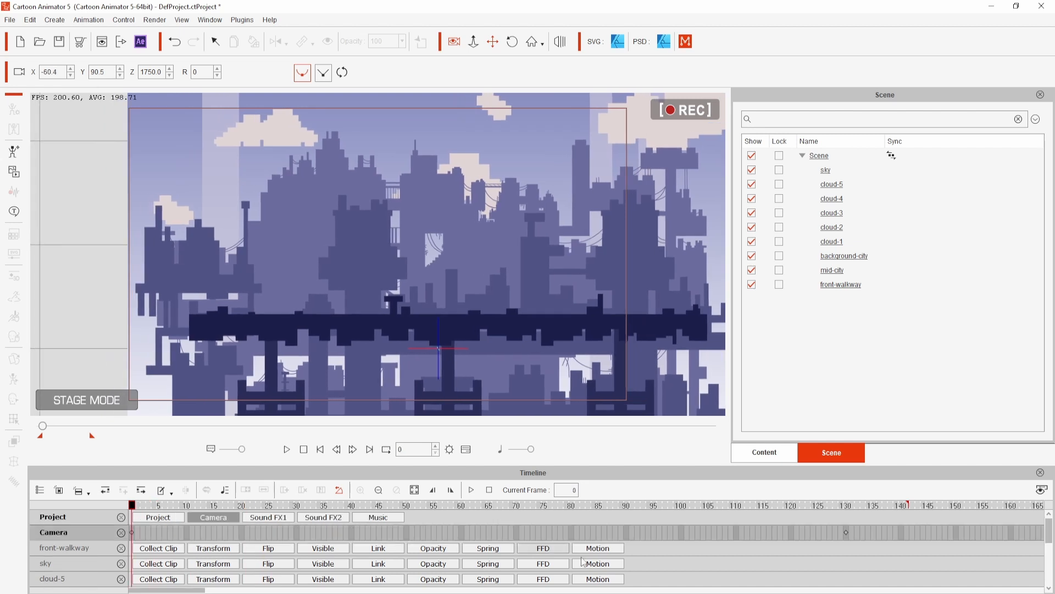
left_click(846, 532)
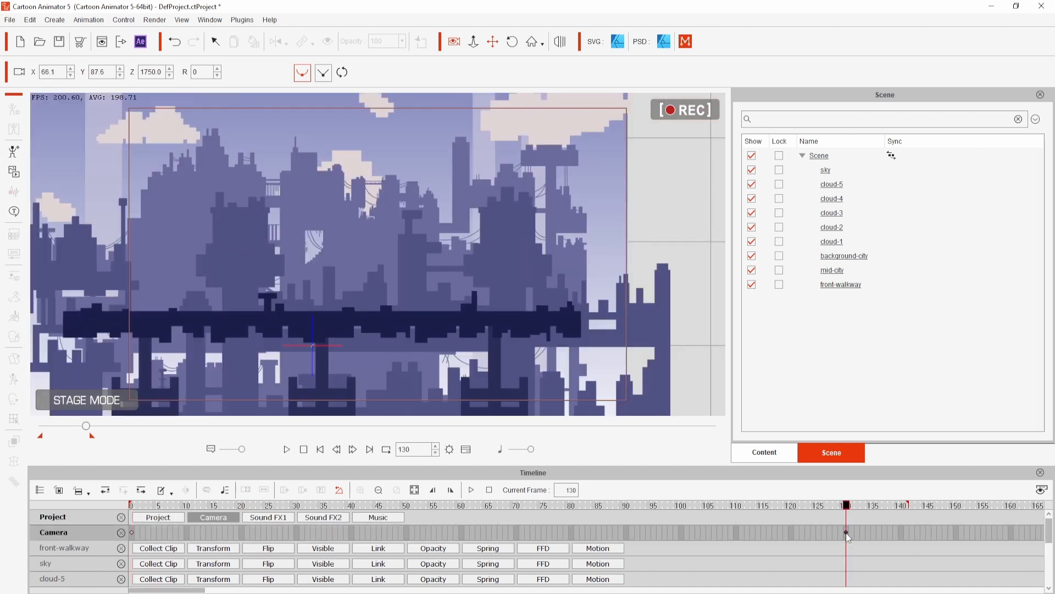
left_click(134, 533)
- Check the Project entry in the timeline's track list and play back the camera pan
left_click(40, 490)
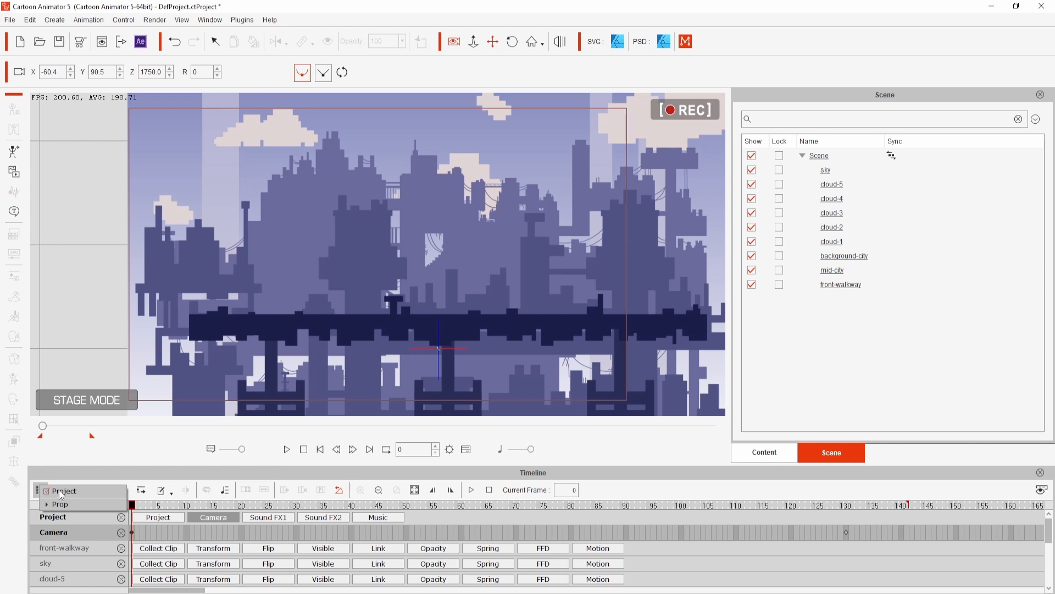
left_click(59, 490)
left_click(57, 490)
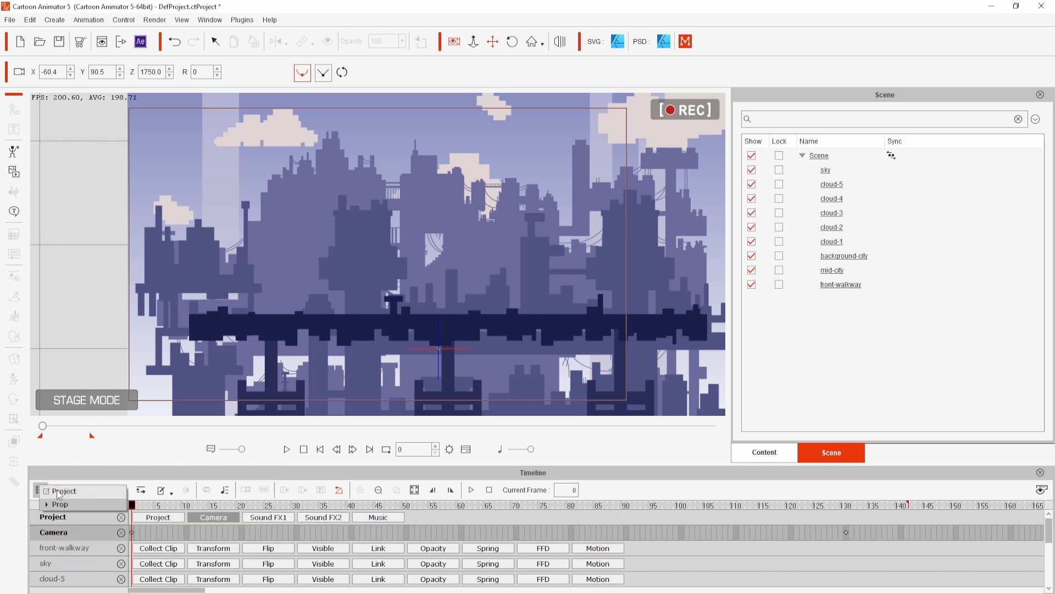
left_click(286, 449)
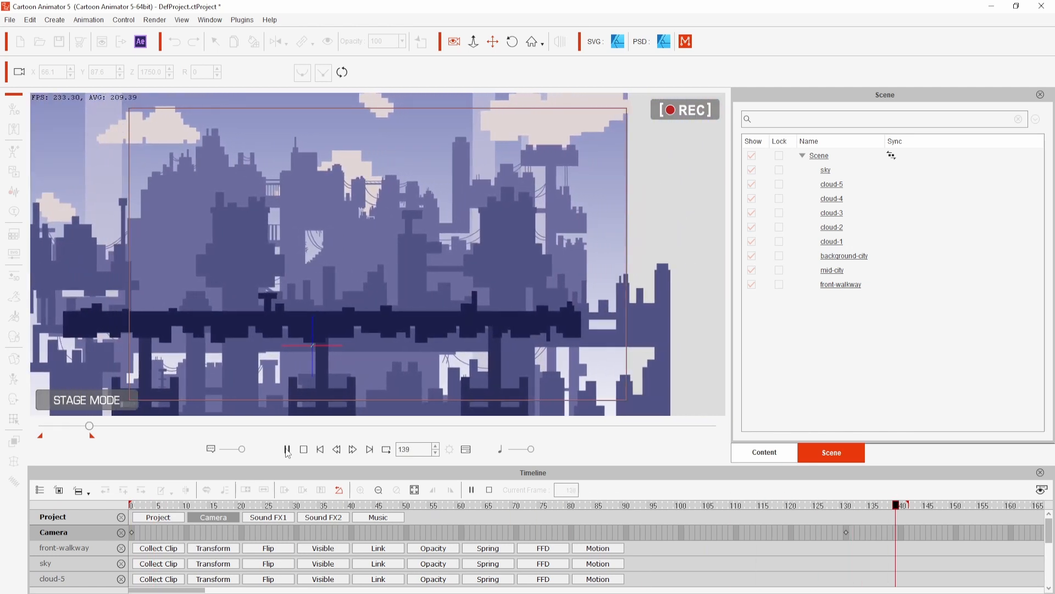
left_click(286, 449)
- Apply the Smooth transition curve to the camera keyframes, play the pan, and return to frame 0
left_click(132, 533)
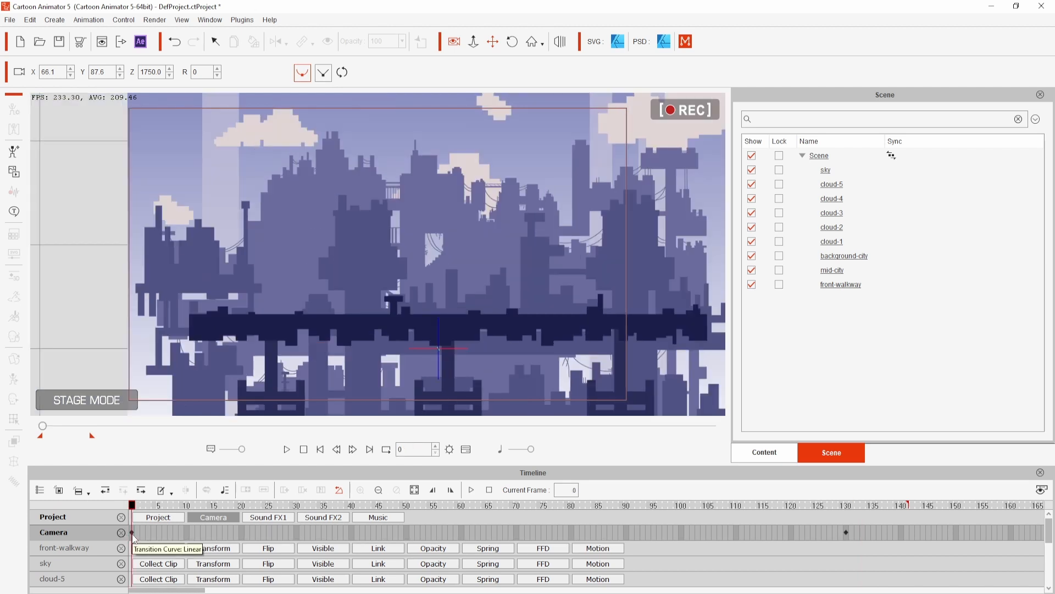
right_click(132, 533)
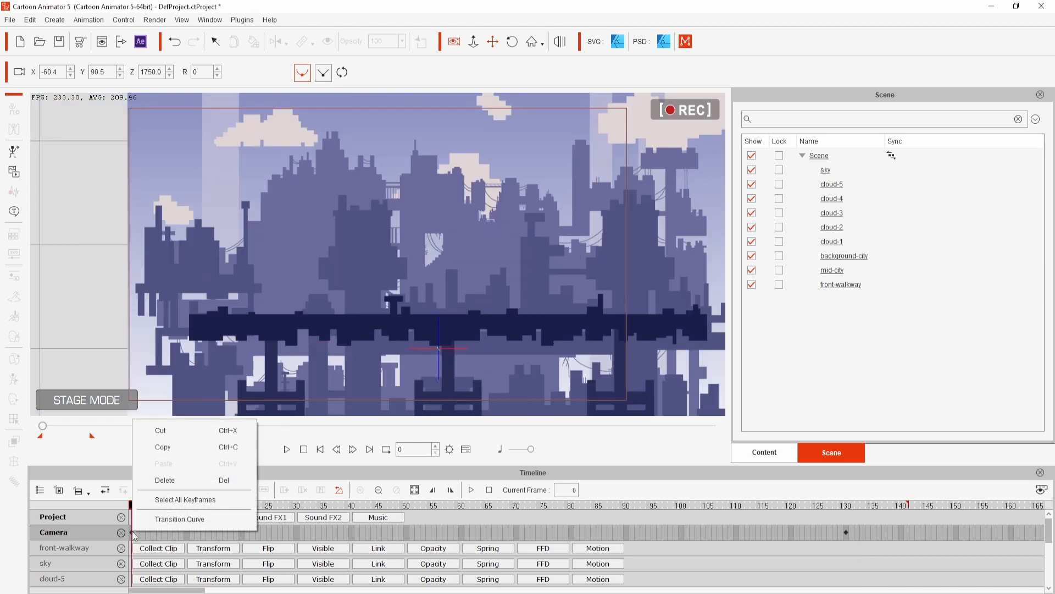
left_click(166, 519)
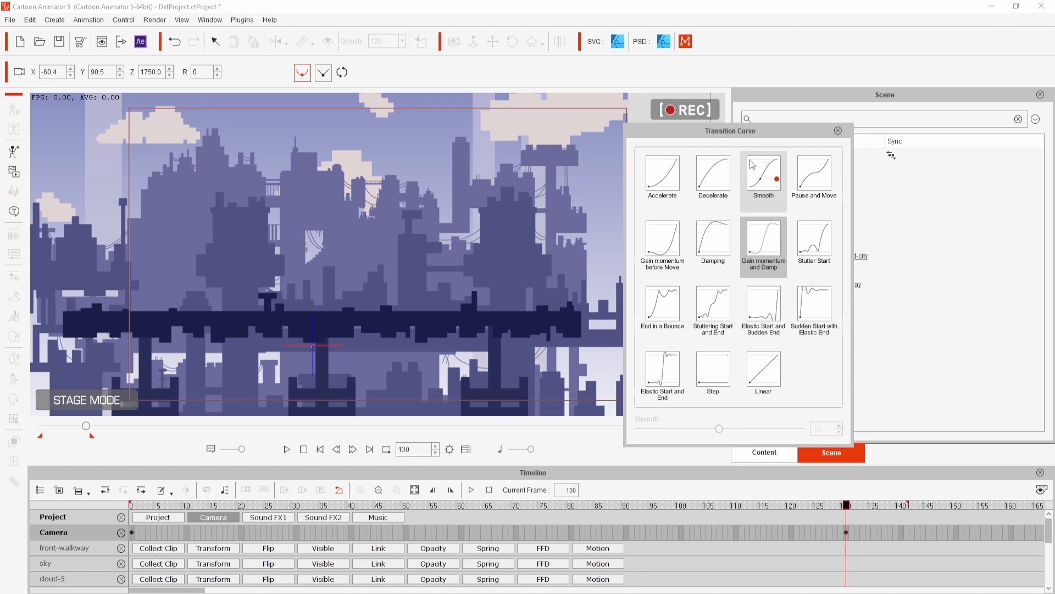
key("space")
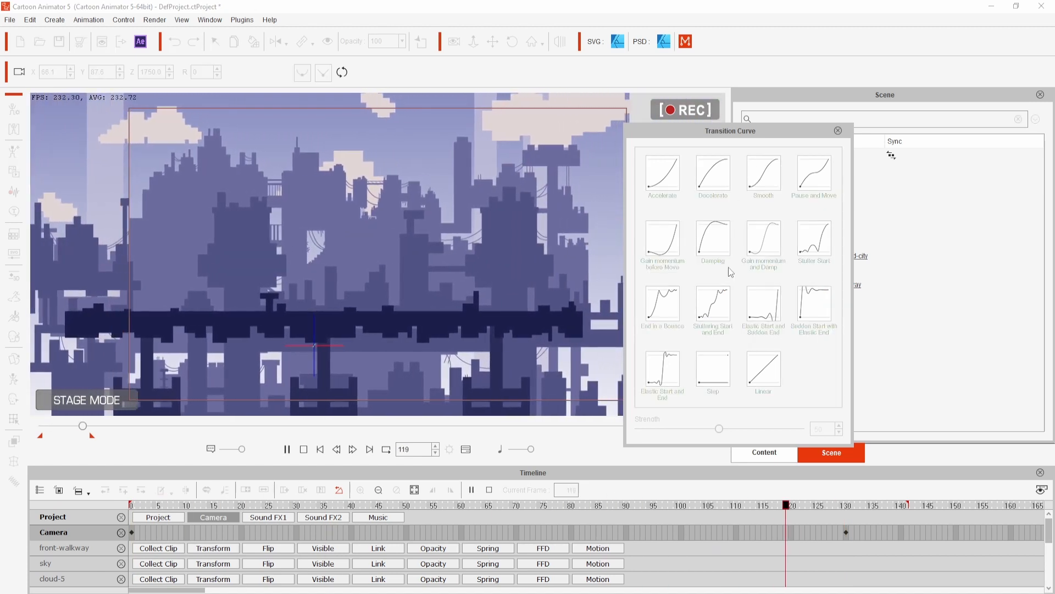
key("space")
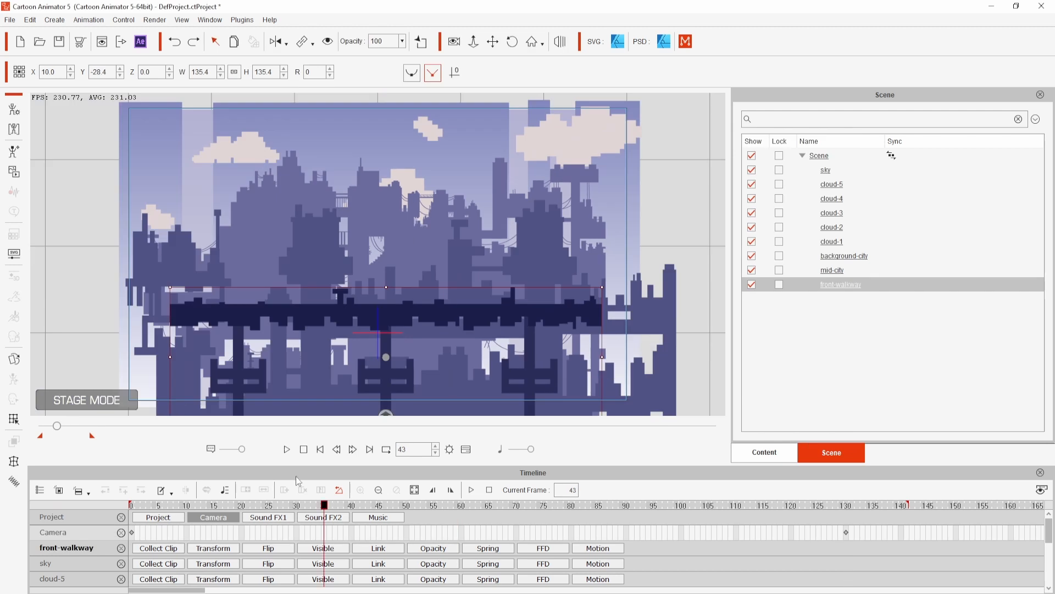
key("Home")
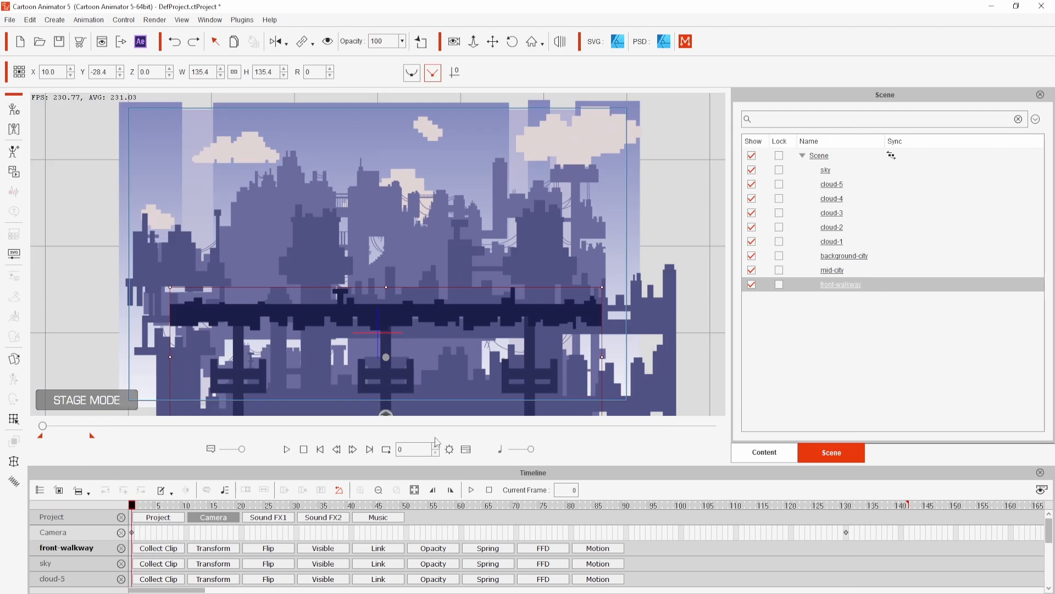
- Duplicate front-walkway and place the two copies end to end to lengthen the walkway, playing back the result
left_click_drag(454, 309, 760, 345)
left_click(235, 41)
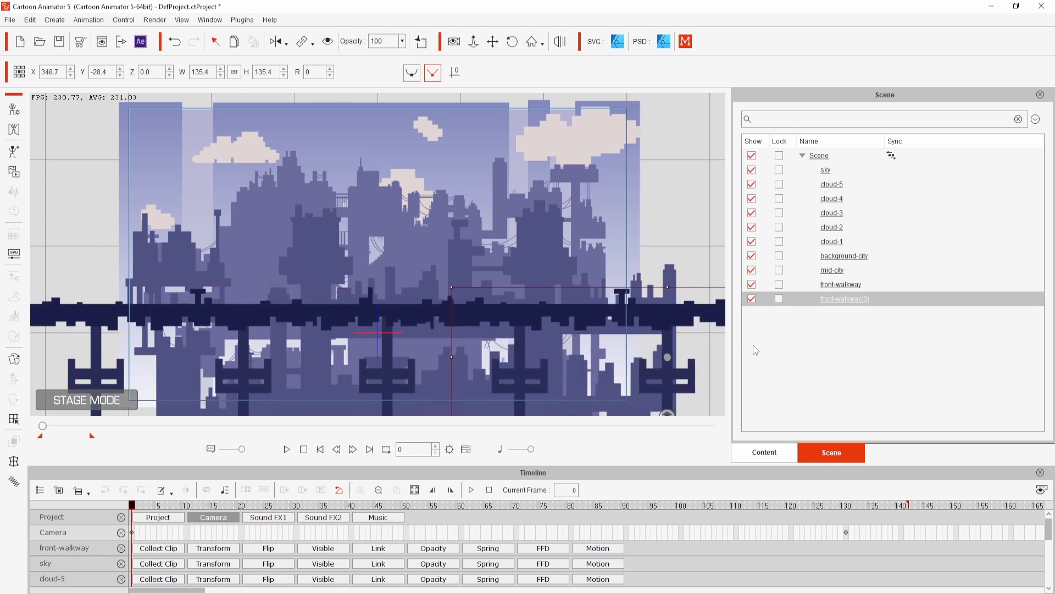
left_click(287, 434)
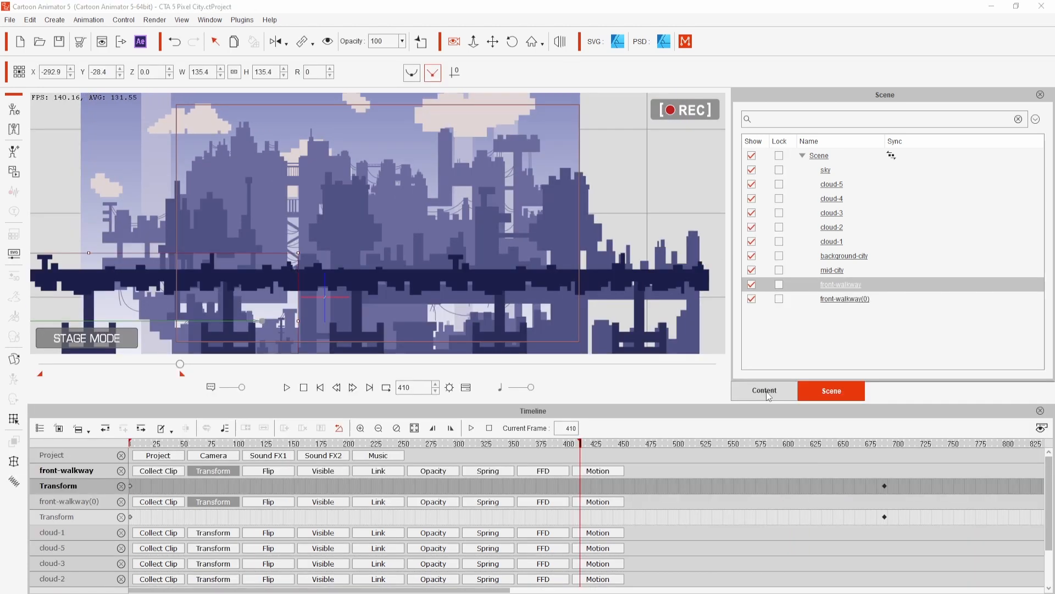
- Hide the timeline and add the Ariel3_S actor from 1_G3 360 Human to the stage, standing in front of the walkway
left_click(765, 391)
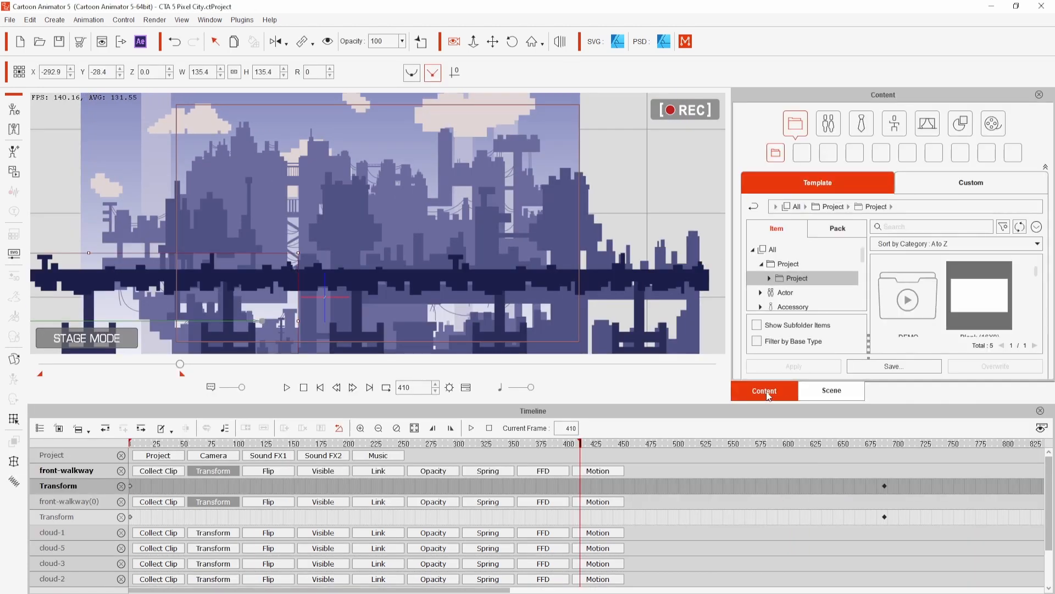
left_click(466, 387)
left_click(785, 292)
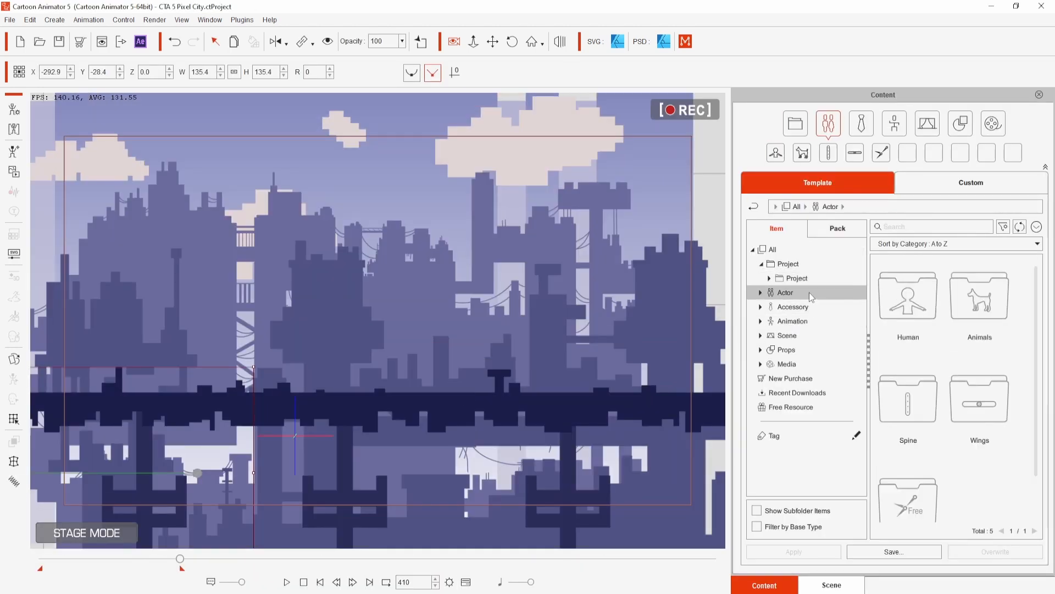
double_click(905, 300)
double_click(979, 297)
scroll(1032, 354, "down", 3)
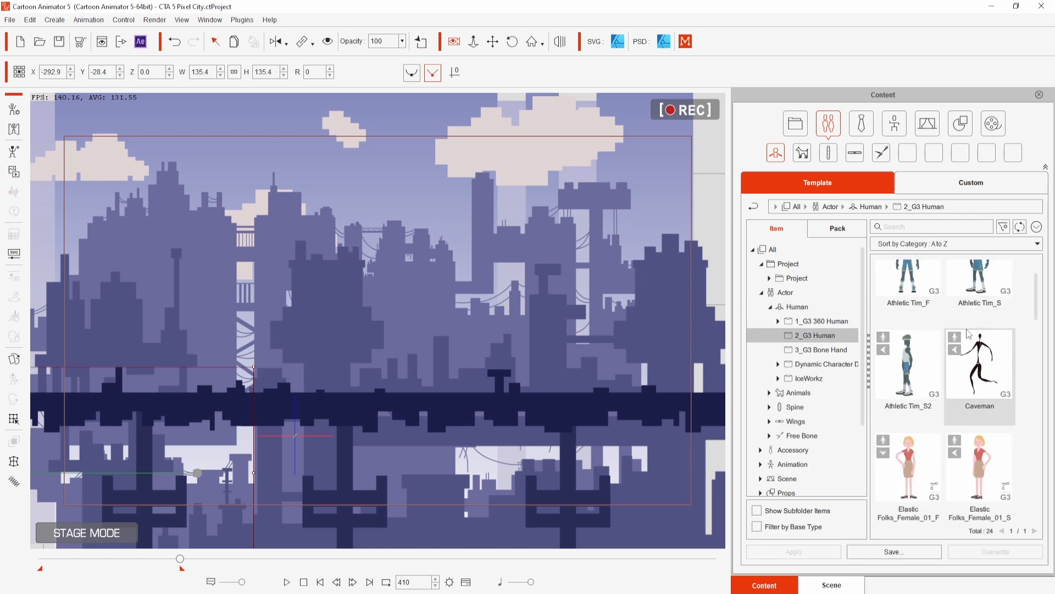
left_click_drag(1030, 350, 1049, 413)
left_click_drag(994, 377, 258, 264)
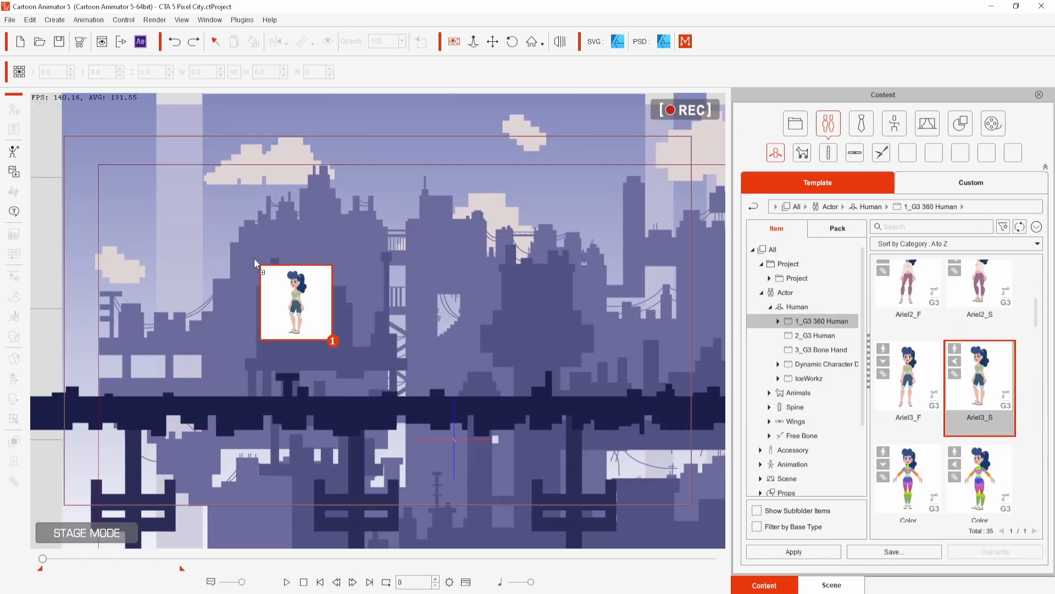
left_click_drag(301, 314, 303, 402)
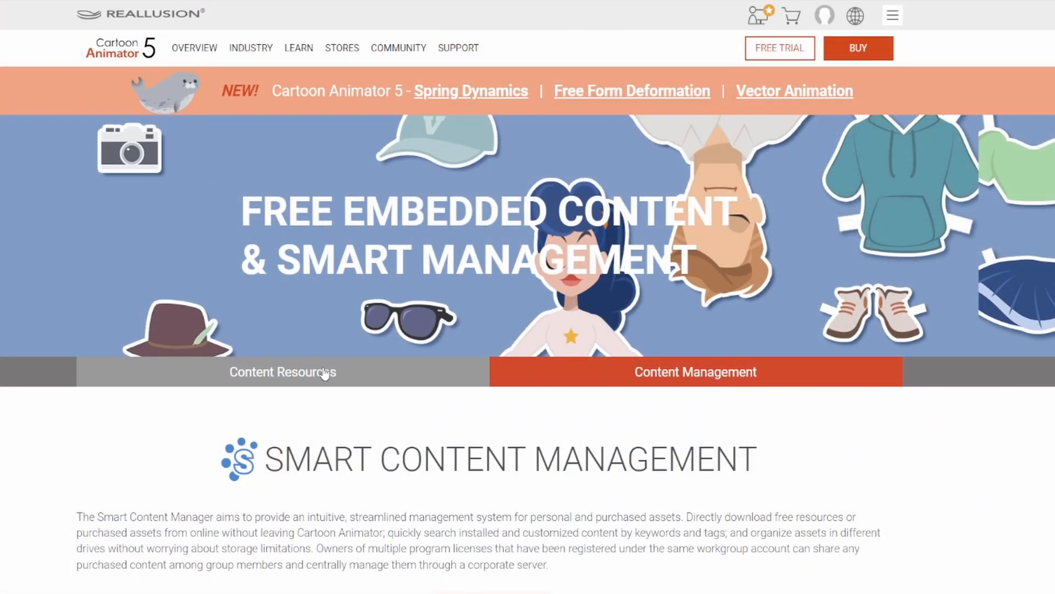
- On the Cartoon Animator website, view Content Resources and examine the free embedded characters, accessories and props
left_click(321, 372)
scroll(19, 436, "down", 3)
scroll(19, 436, "down", 5)
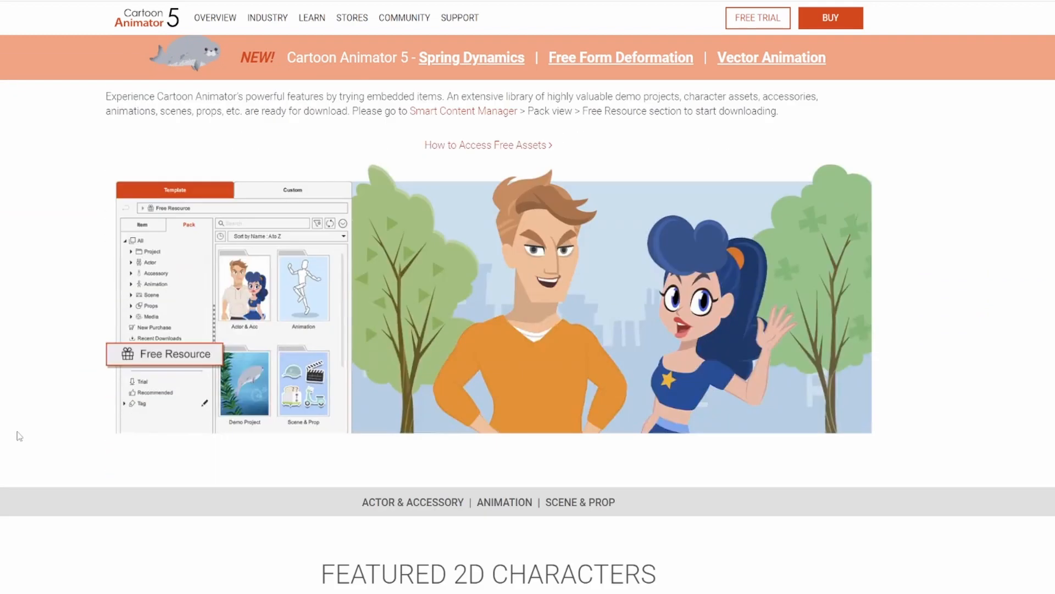
scroll(20, 436, "down", 8)
scroll(19, 436, "down", 10)
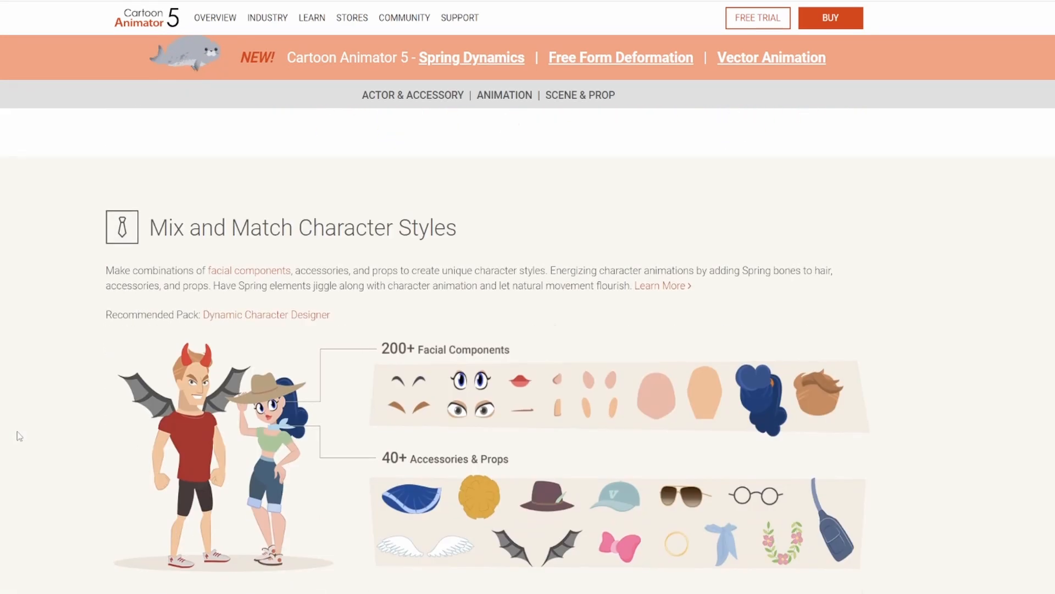
scroll(19, 434, "down", 7)
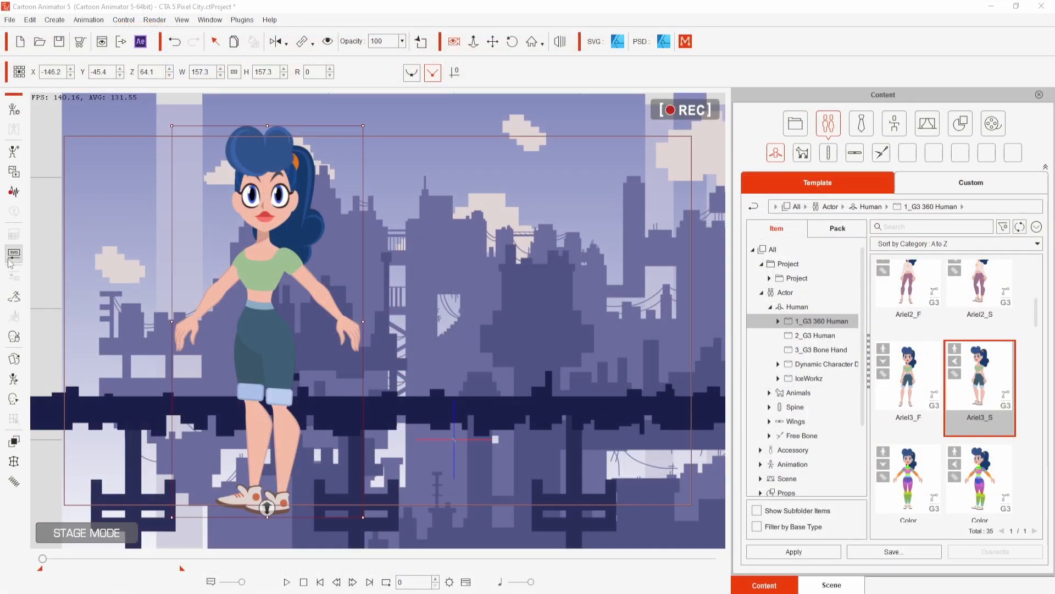
- Open the SVG color adjustment for the Ariel3_S actor and recolor the arm skin-tone fill bright green
left_click(11, 256)
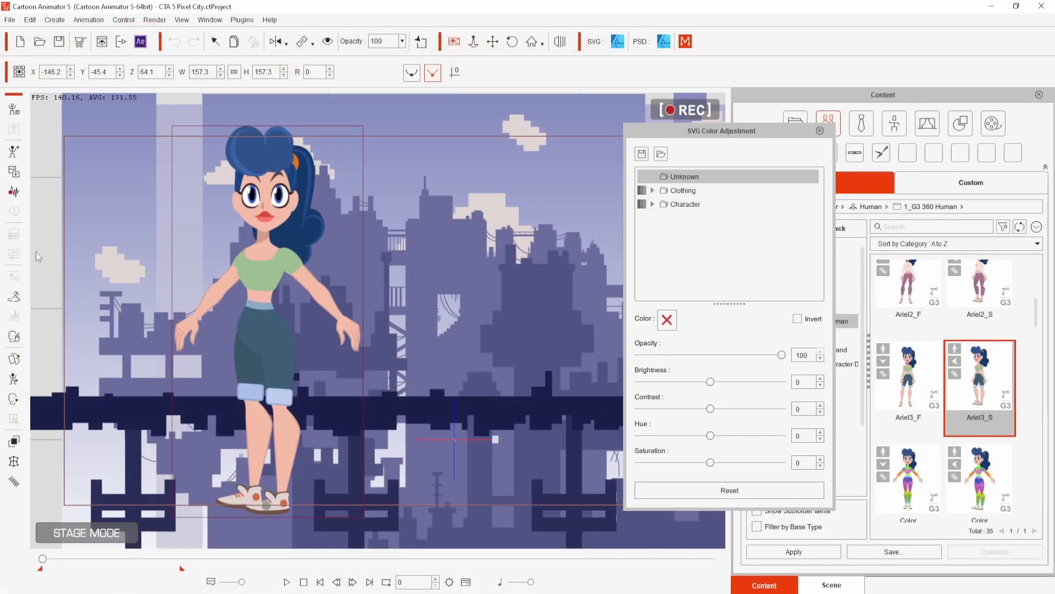
left_click_drag(747, 124, 529, 137)
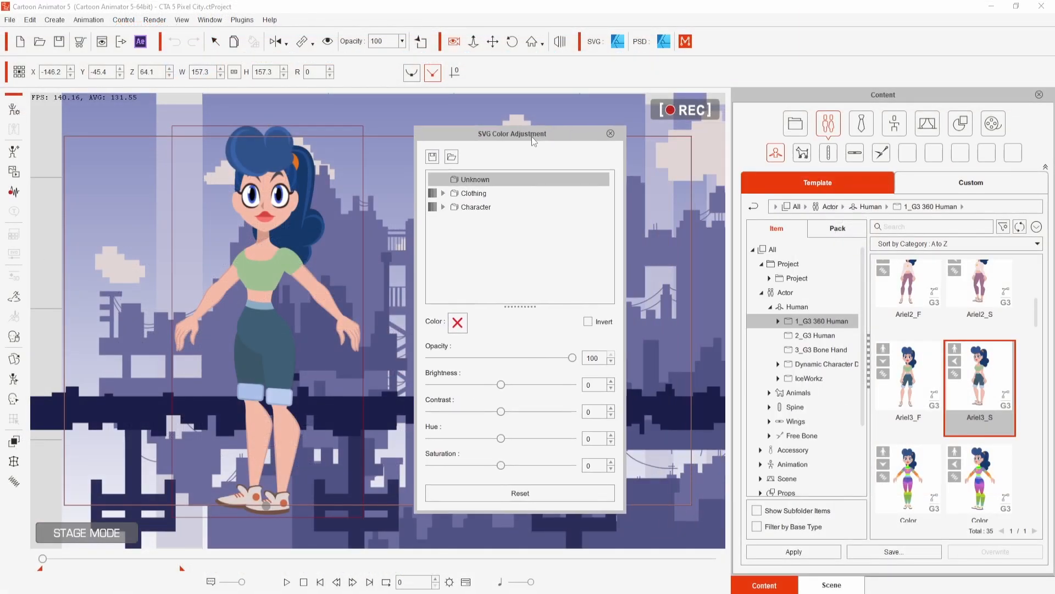
left_click(443, 207)
left_click(454, 221)
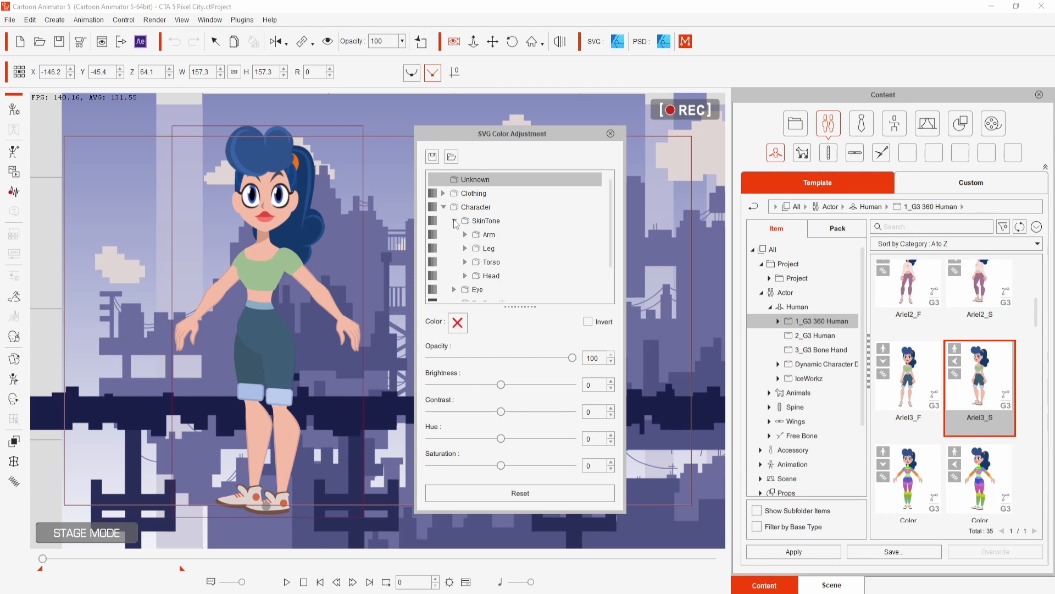
left_click(465, 235)
left_click(494, 250)
left_click(457, 327)
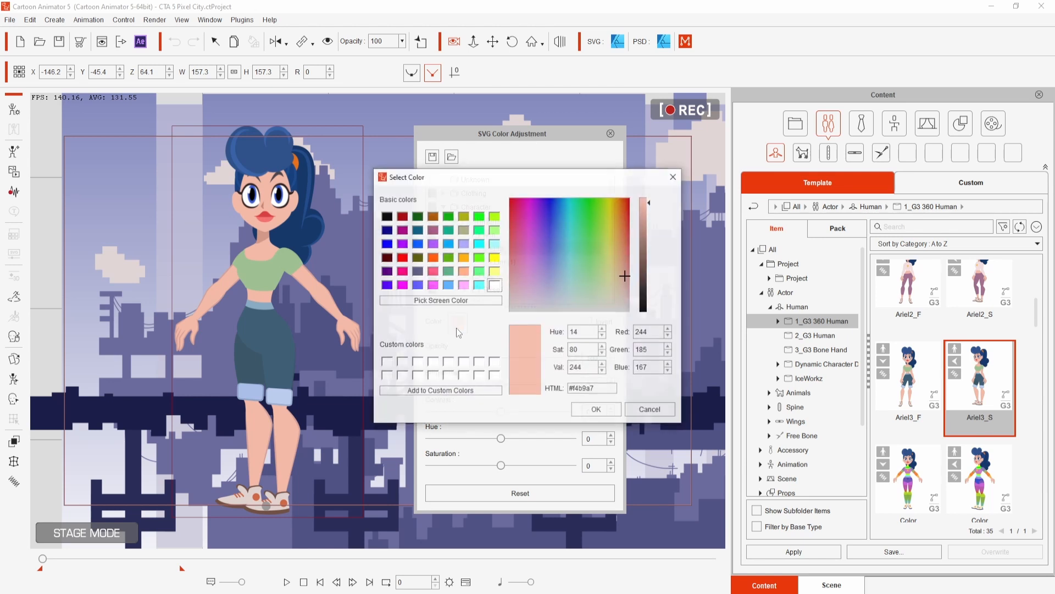
left_click(593, 214)
left_click(595, 410)
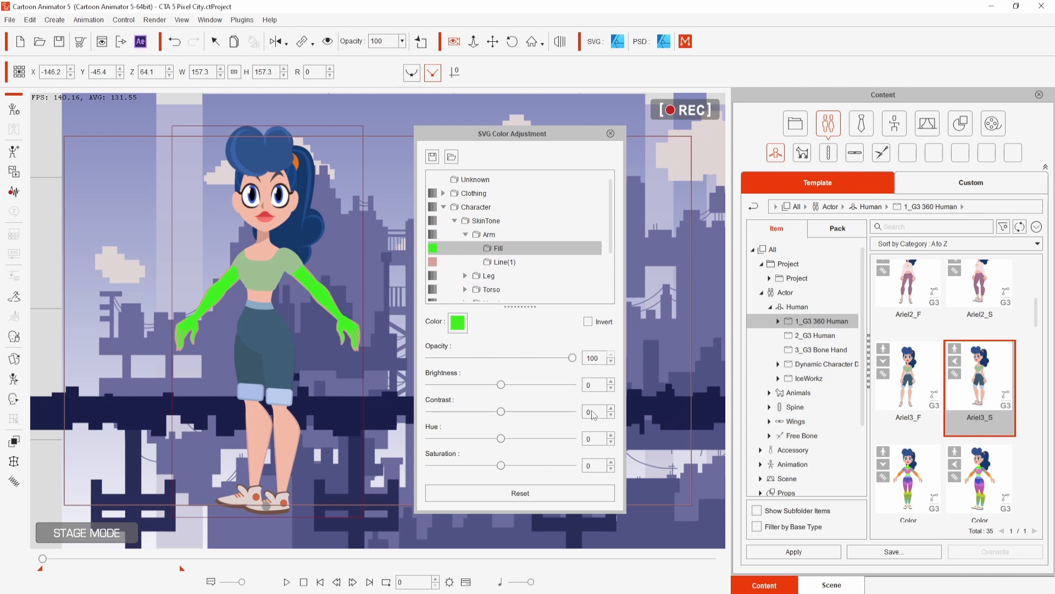
- Recolor the actor's FrontHair fill with the lighter blue #7096d4
left_click(457, 327)
left_click(556, 255)
left_click(596, 410)
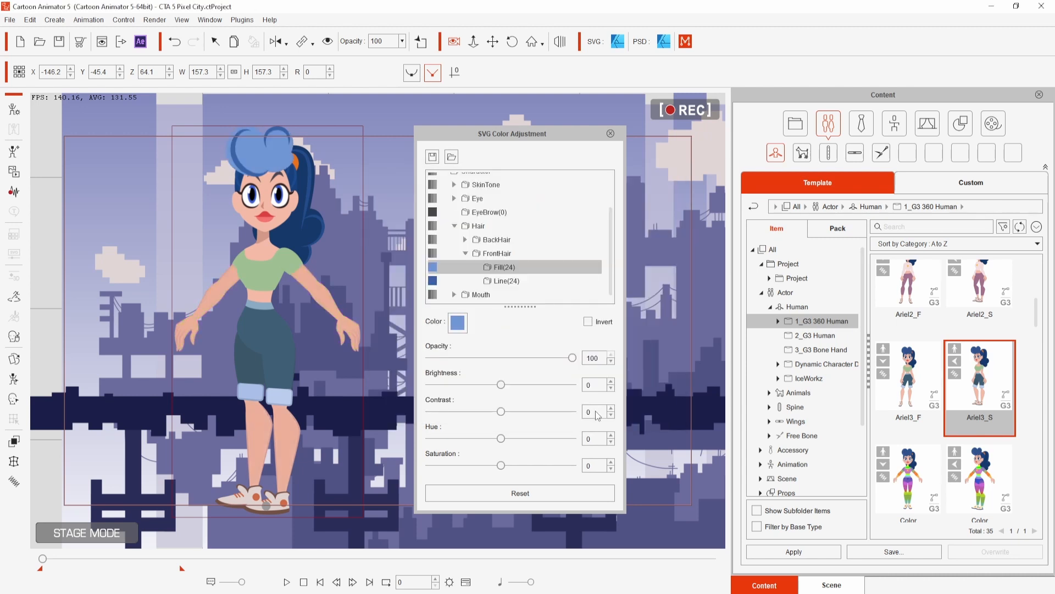
- Recolor the FrontHair line with the blue sampled from the front hair on stage, darkened slightly
left_click(510, 281)
left_click(460, 328)
left_click(459, 302)
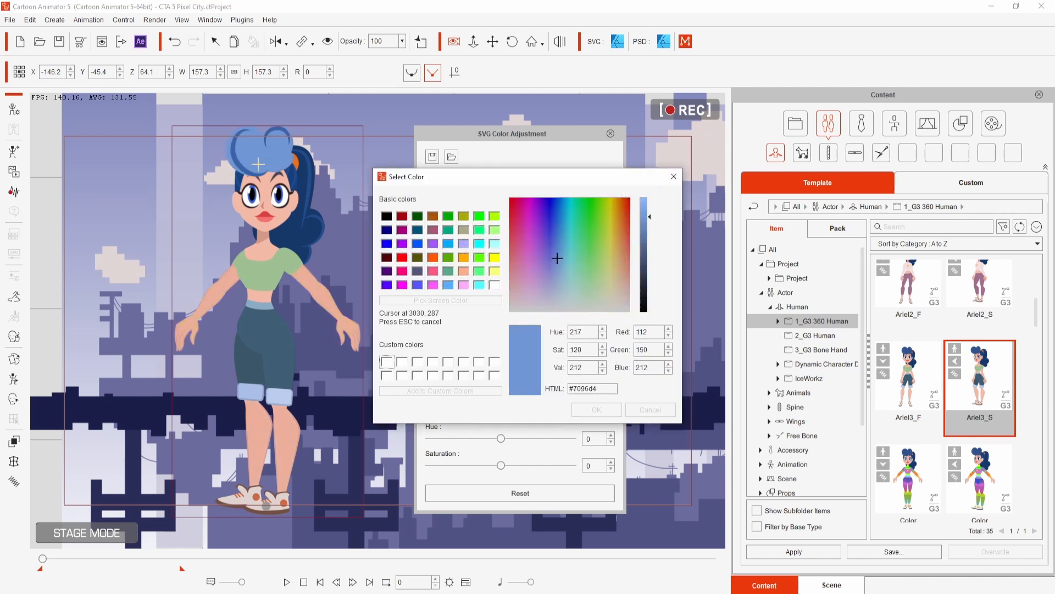
left_click(258, 160)
left_click_drag(645, 220, 645, 232)
left_click(606, 409)
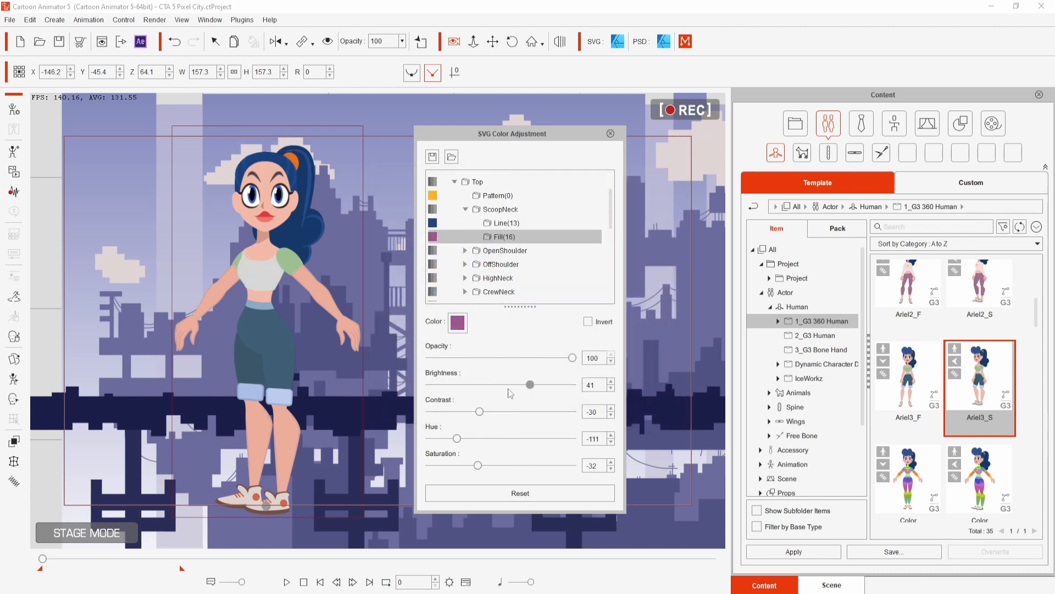
- Lower the brightness and raise the hue of the ScoopNeck top's fill
left_click_drag(530, 385, 497, 386)
left_click_drag(459, 437, 510, 441)
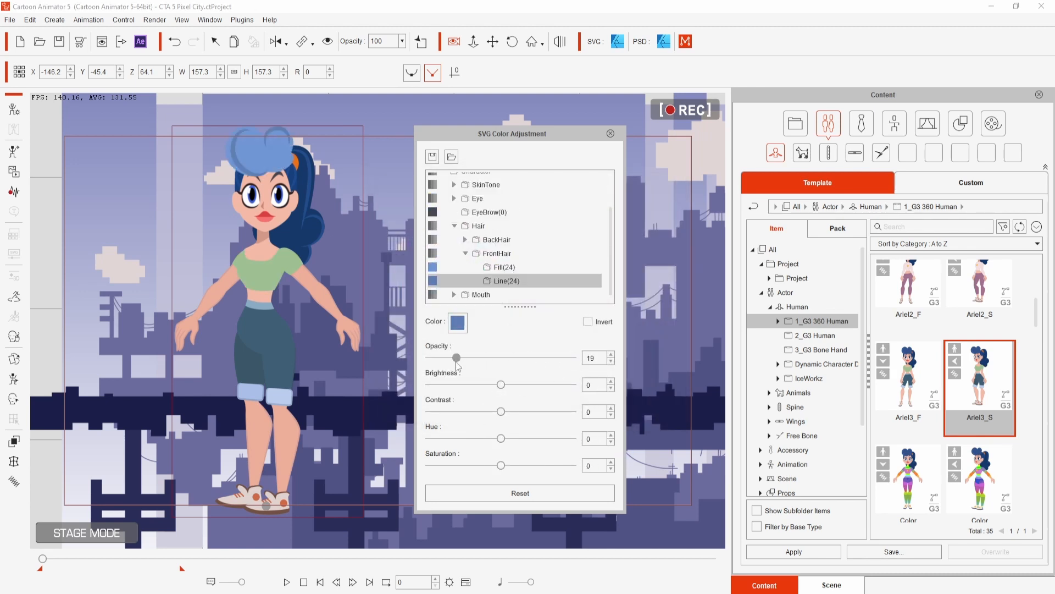
- Set the opacity of the FrontHair fill to 0
left_click(530, 267)
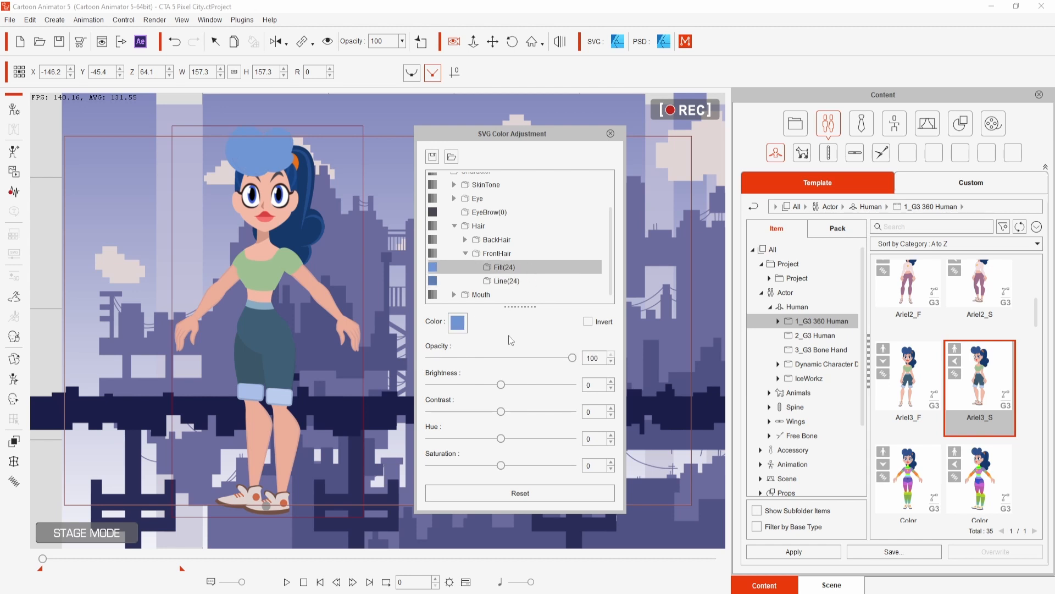
mouse_move(554, 358)
left_mouse_down()
mouse_move(570, 358)
mouse_move(559, 357)
left_mouse_up()
left_click_drag(384, 349, 377, 350)
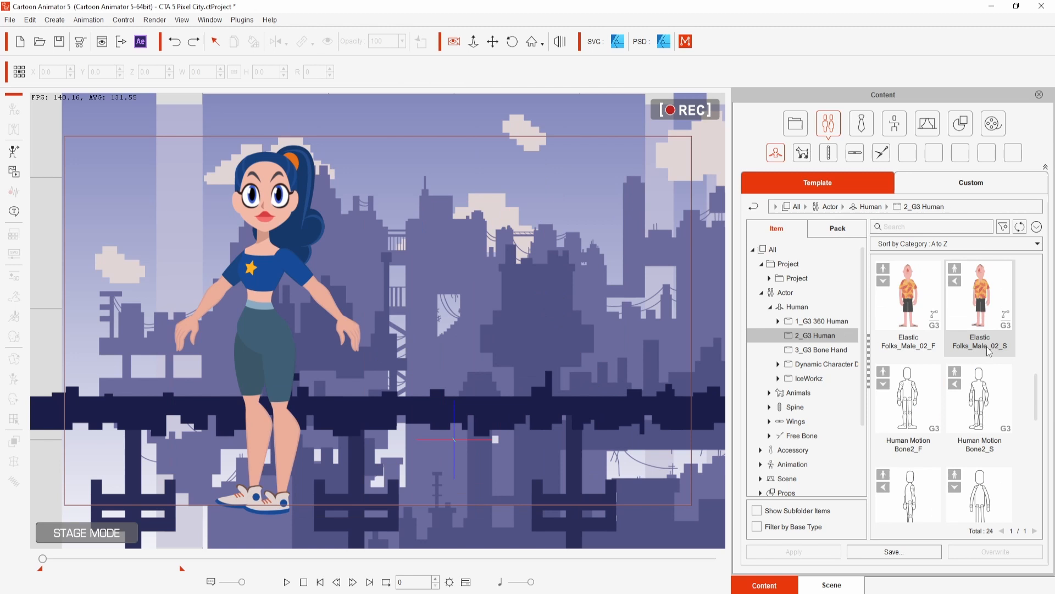
- Find Human Motion Bone_S among the 2_G3 Human actors and place it on the stage beside the female character
scroll(987, 346, "down", 2)
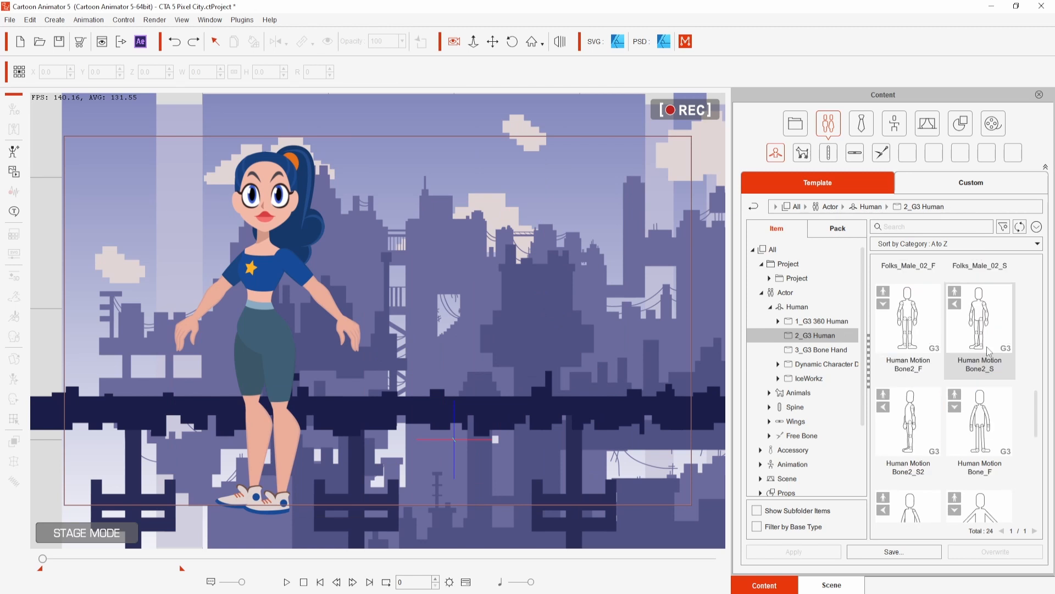
scroll(1035, 446, "down", 3)
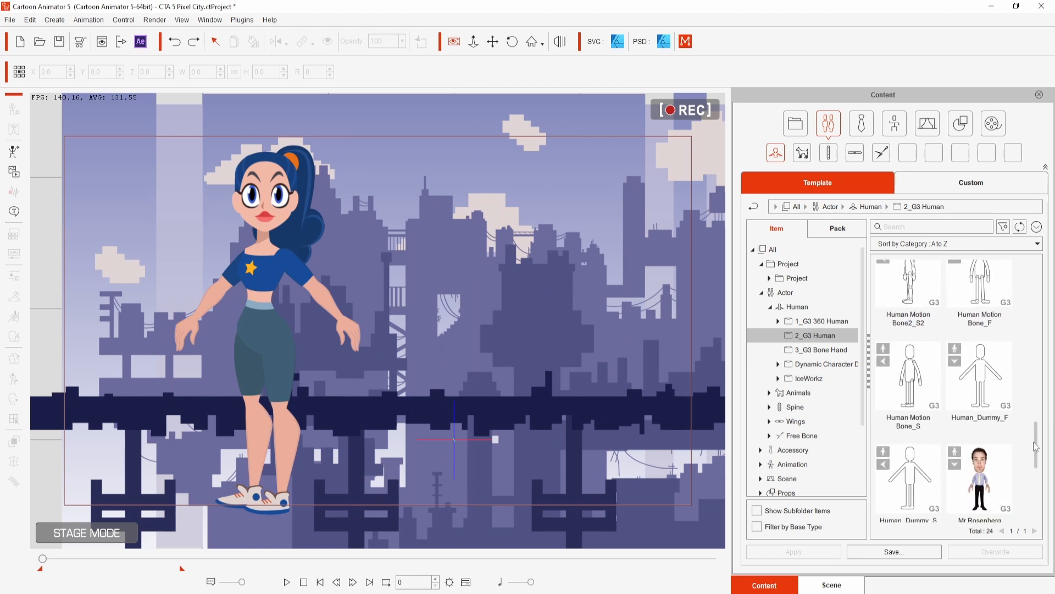
scroll(1035, 447, "down", 2)
scroll(1036, 446, "up", 2)
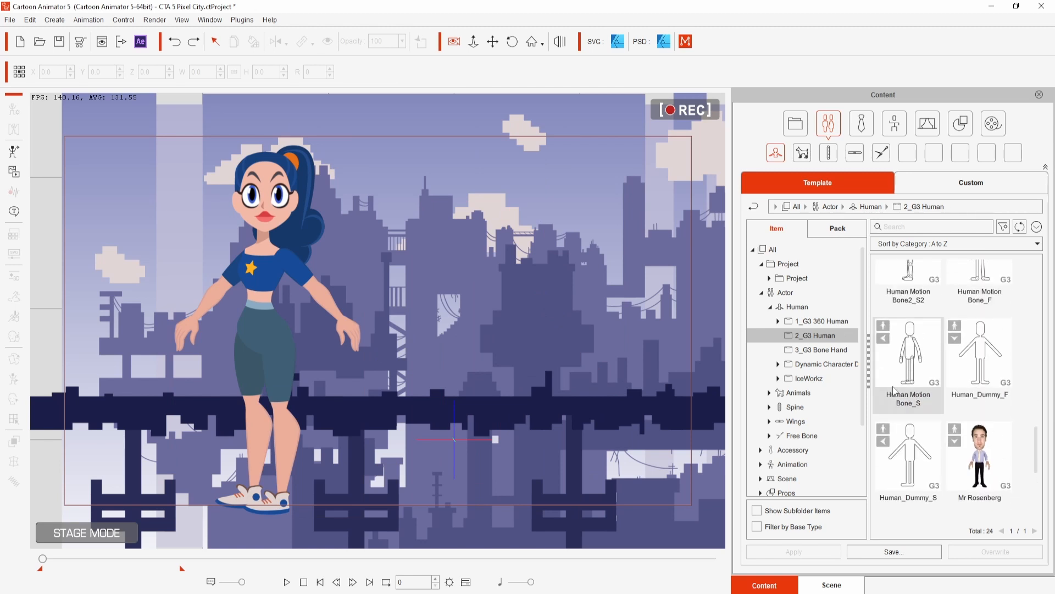
left_click(916, 358)
left_click_drag(922, 365, 497, 326)
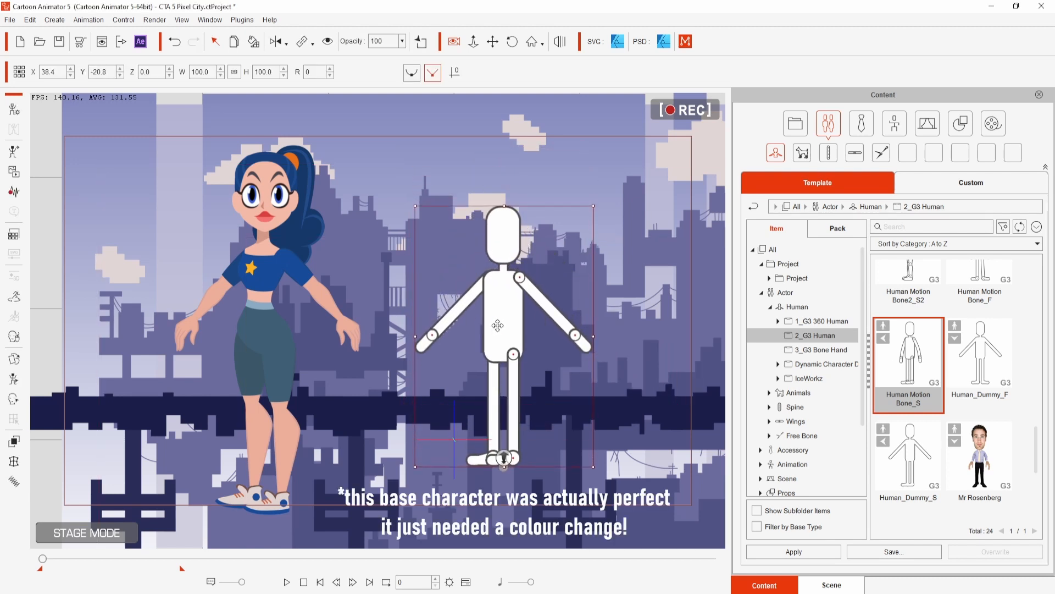
- Open the bone actor in Composer and launch it as a PSD in Affinity Designer, with head and body in one file
left_click(11, 108)
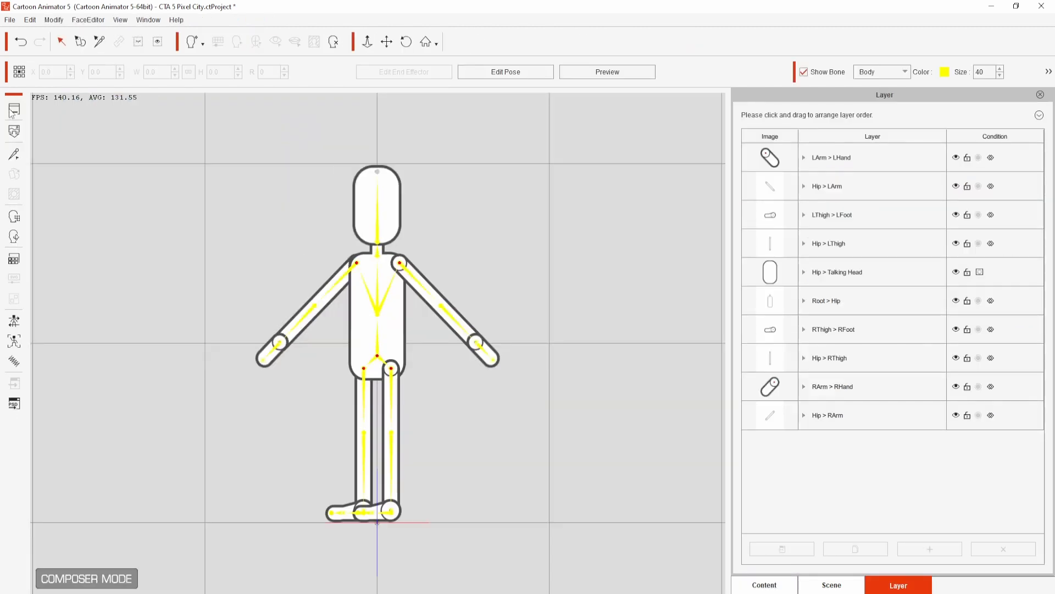
left_click(14, 404)
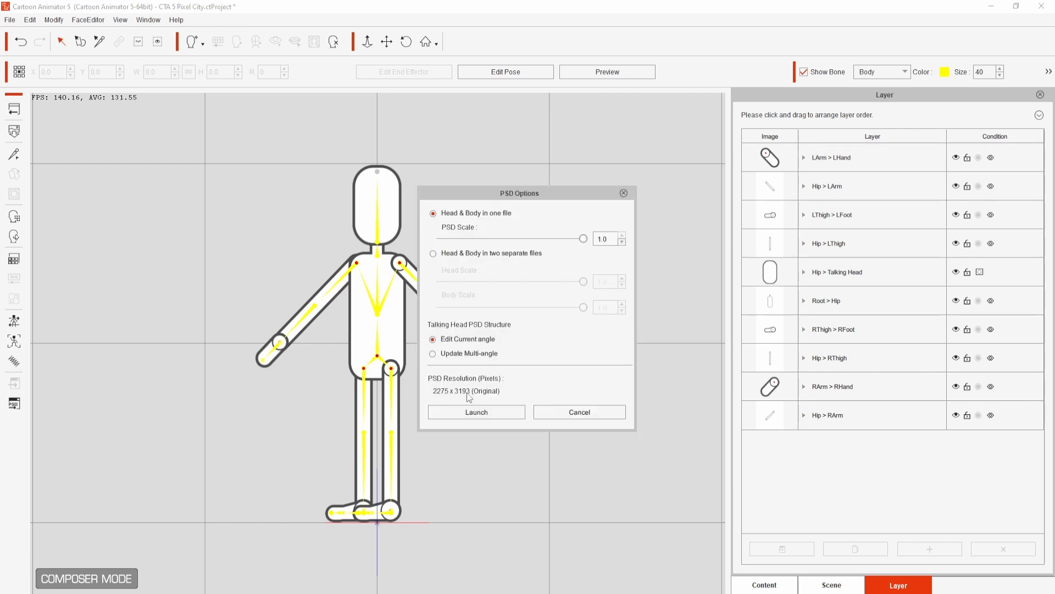
left_click(475, 412)
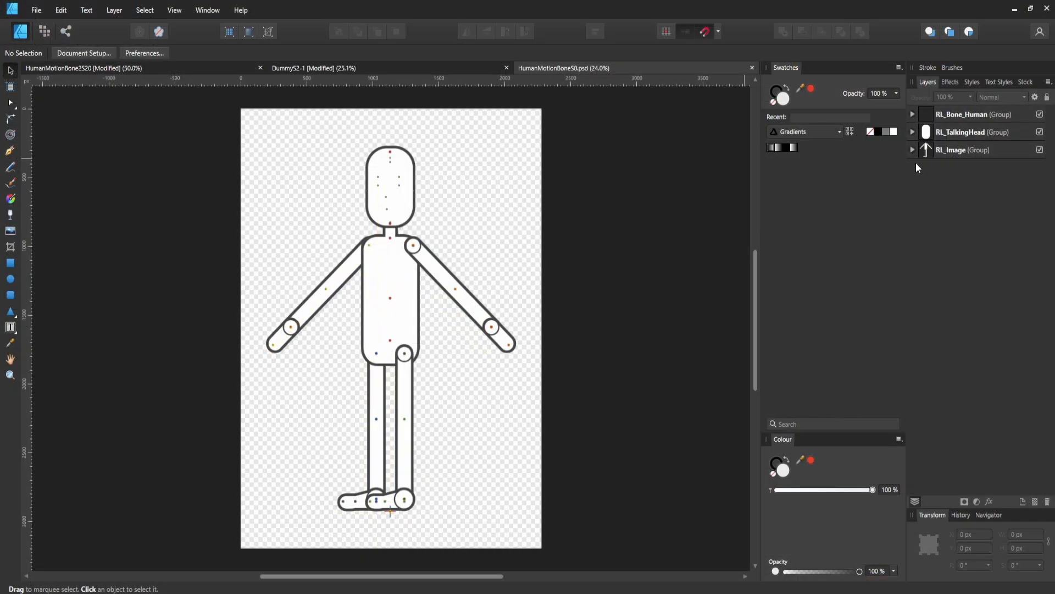
- Expand the RL_Image group and its LHand subgroup and select the layer inside LHand
left_click(912, 150)
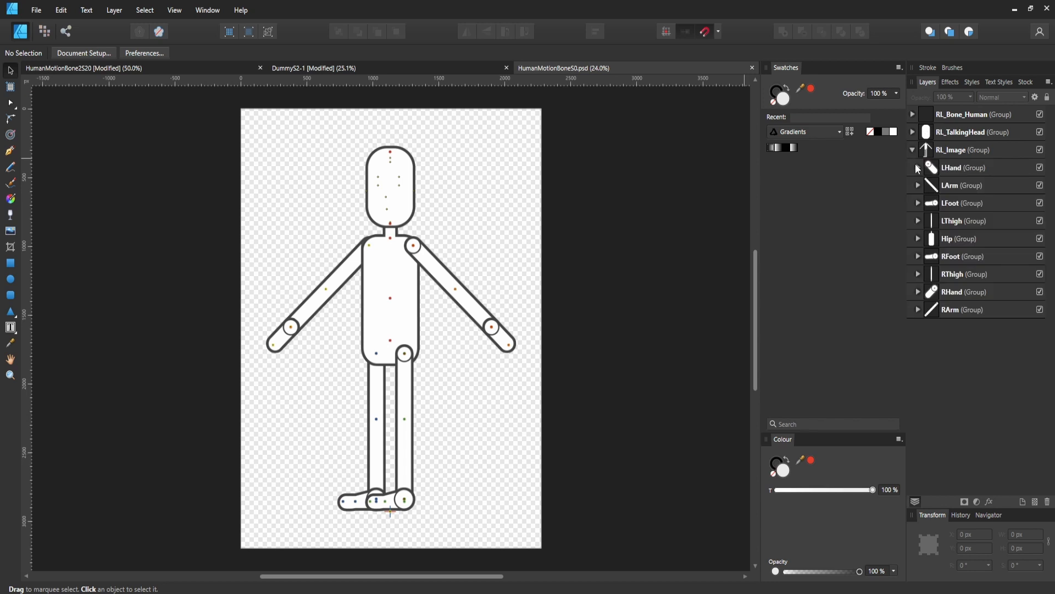
left_click(917, 167)
left_click(960, 193)
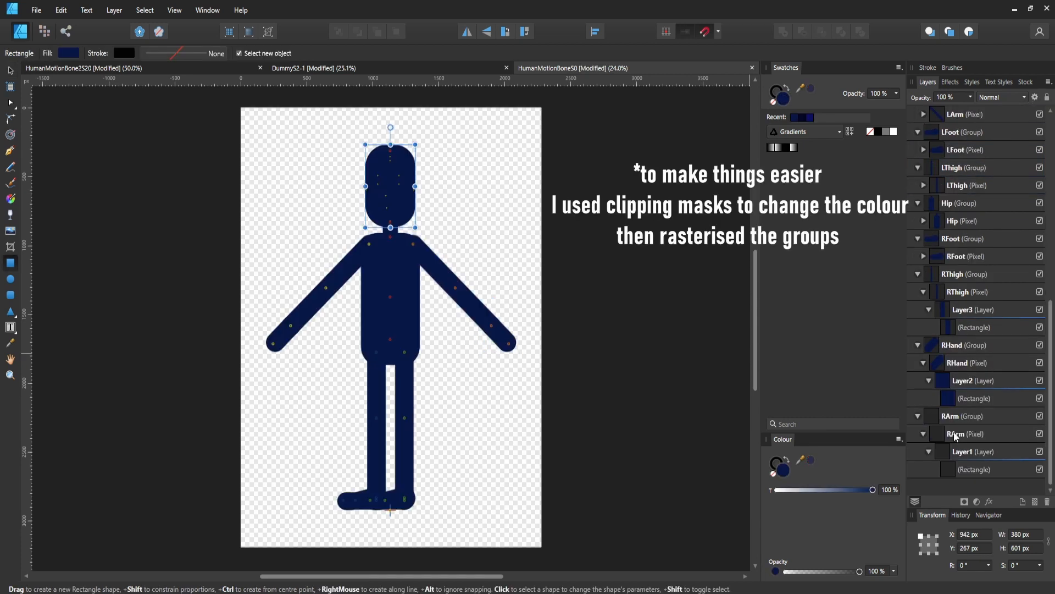
- Rasterise the RArm pixel layer together with its clipped navy rectangle layer
left_click(984, 453)
left_click(976, 435)
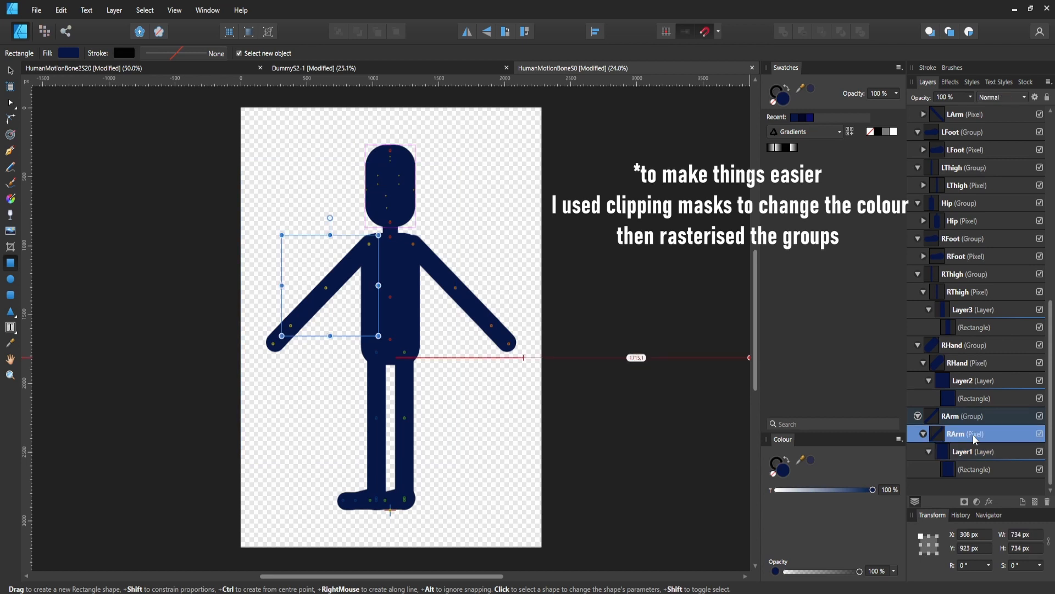
right_click(975, 439)
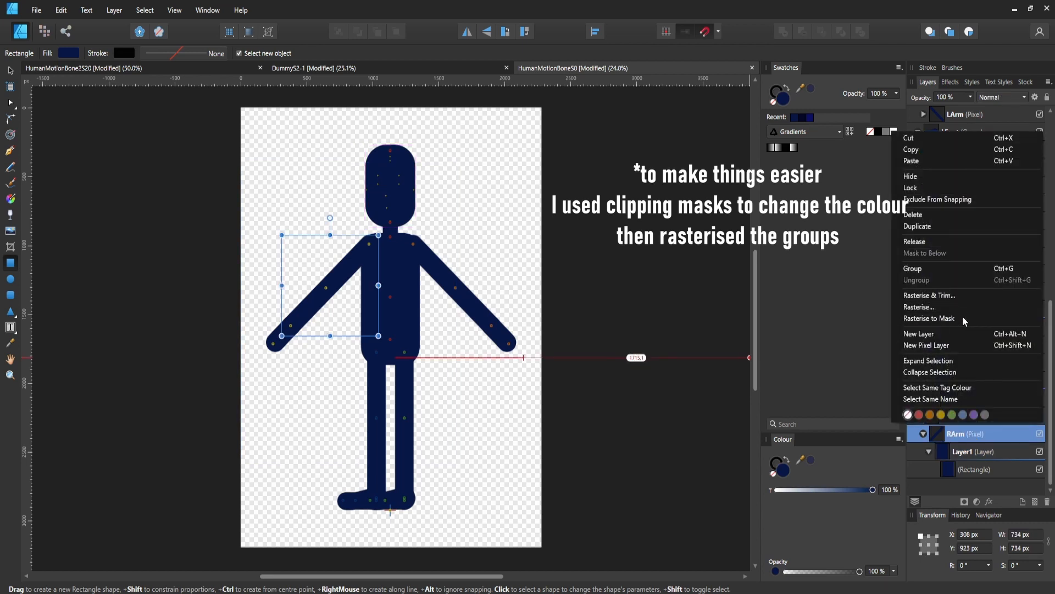
left_click(919, 307)
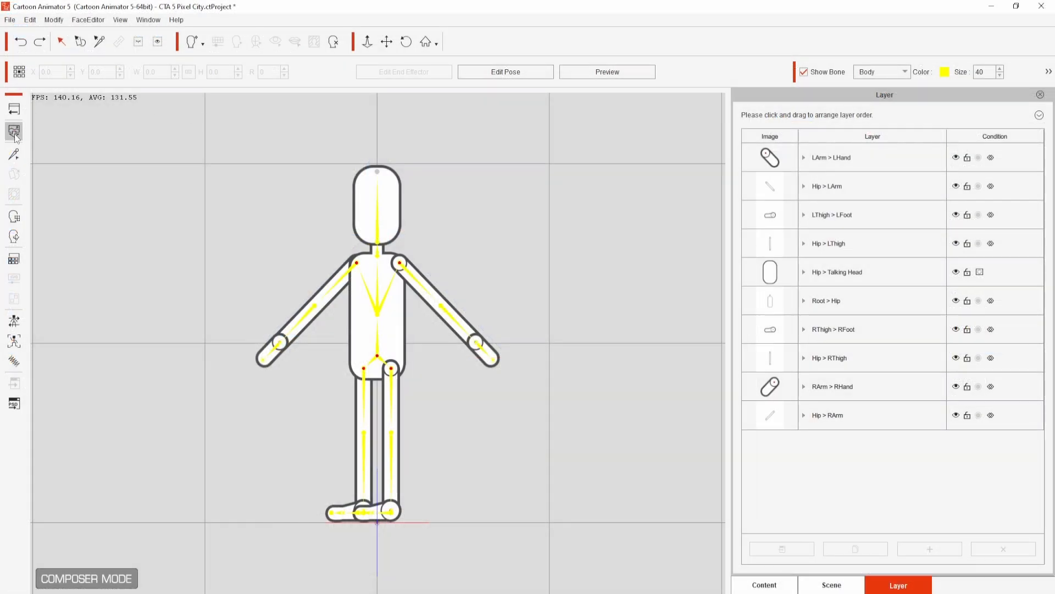
- Back in Cartoon Animator's Composer, import Simple Pixel character.psd onto the bone actor with Keep Current Settings
left_click(14, 132)
left_click(546, 125)
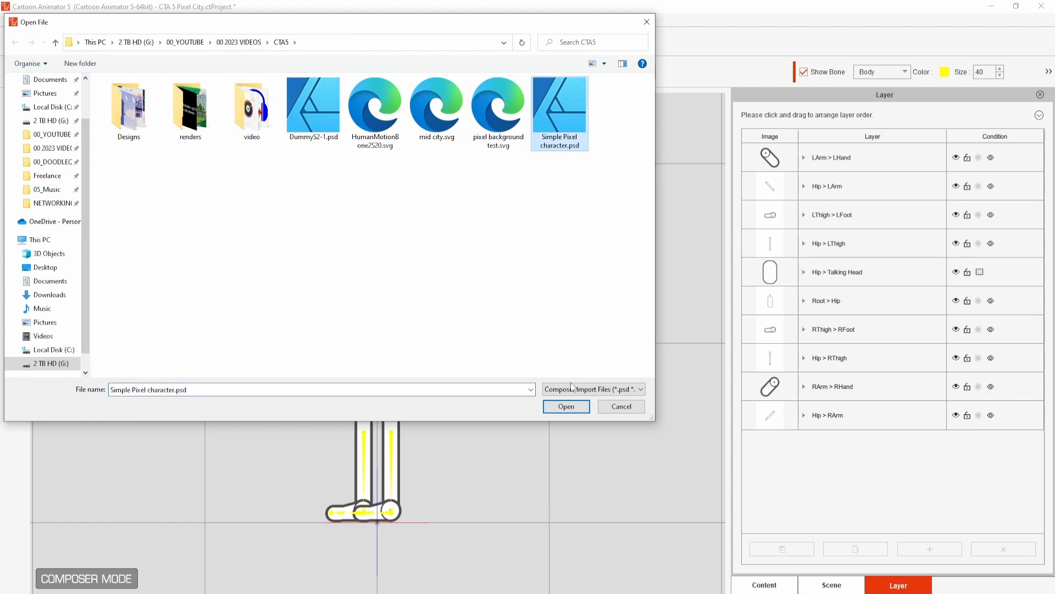
left_click(567, 406)
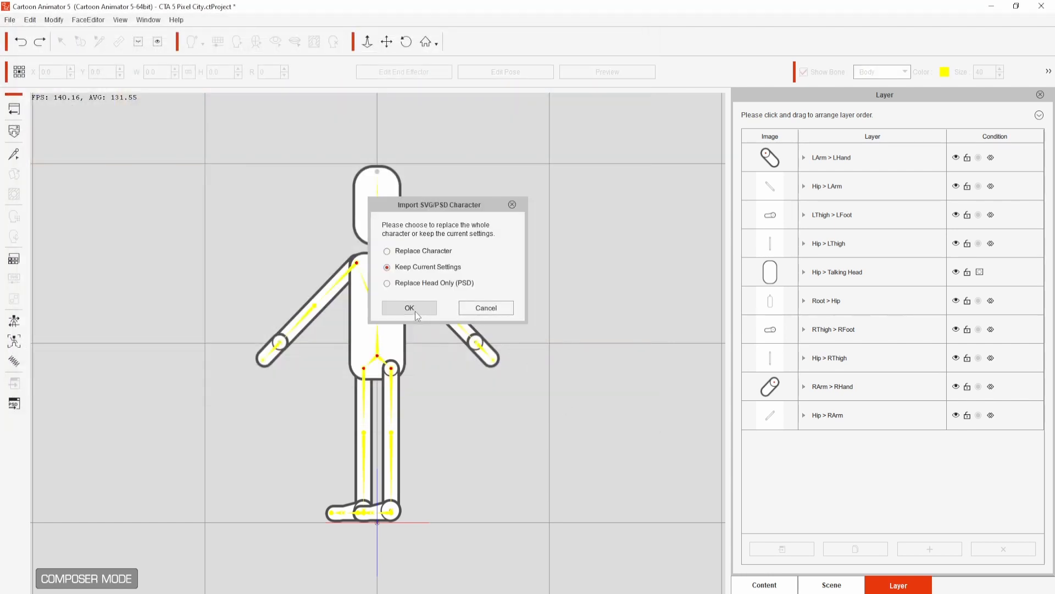
left_click(415, 311)
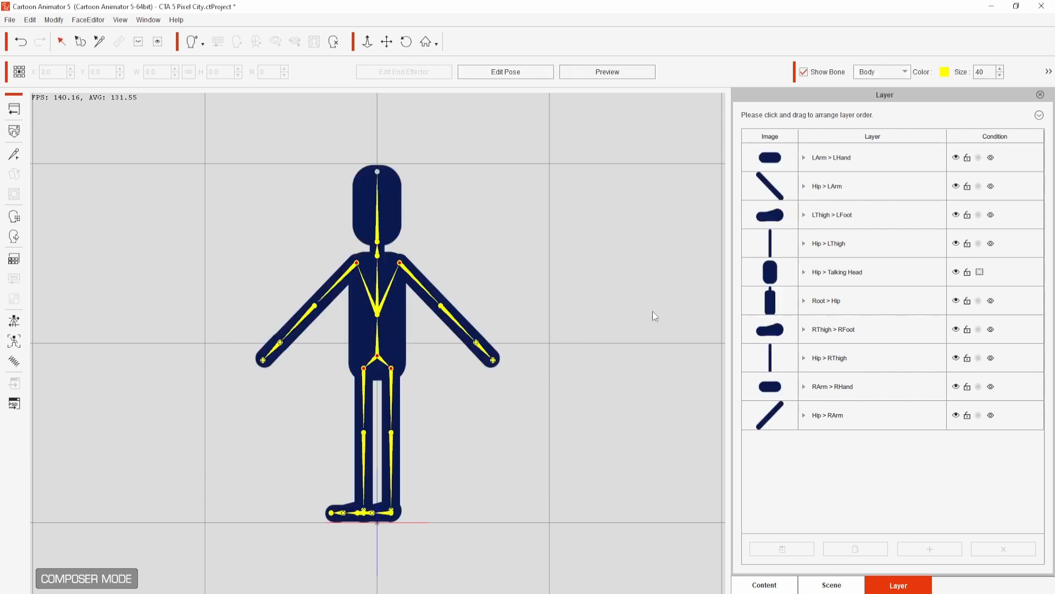
- Return to the stage and delete the Ariel3_S actor from the scene
left_click(14, 109)
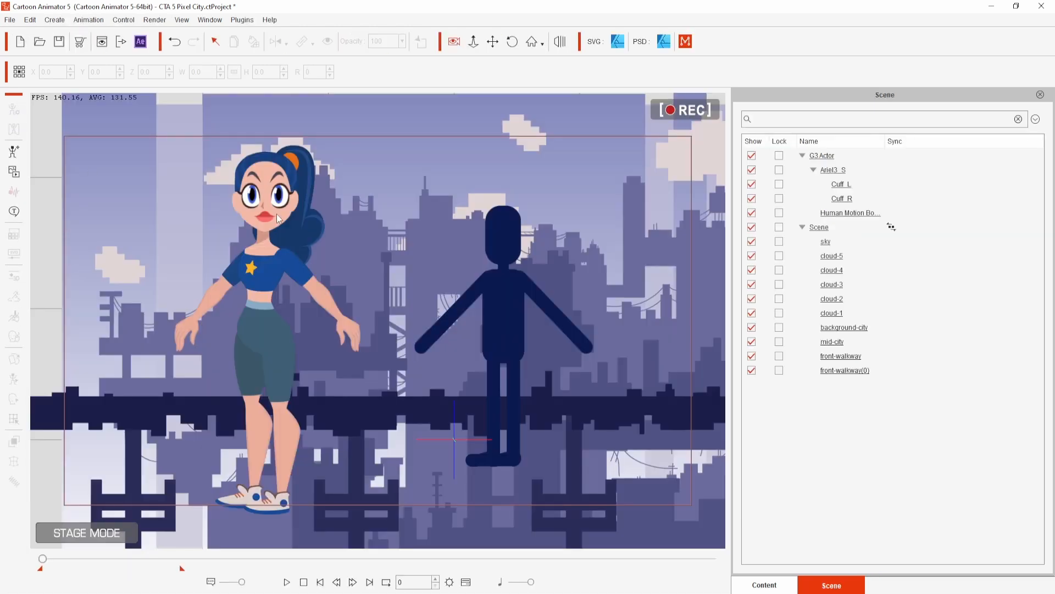
left_click(278, 218)
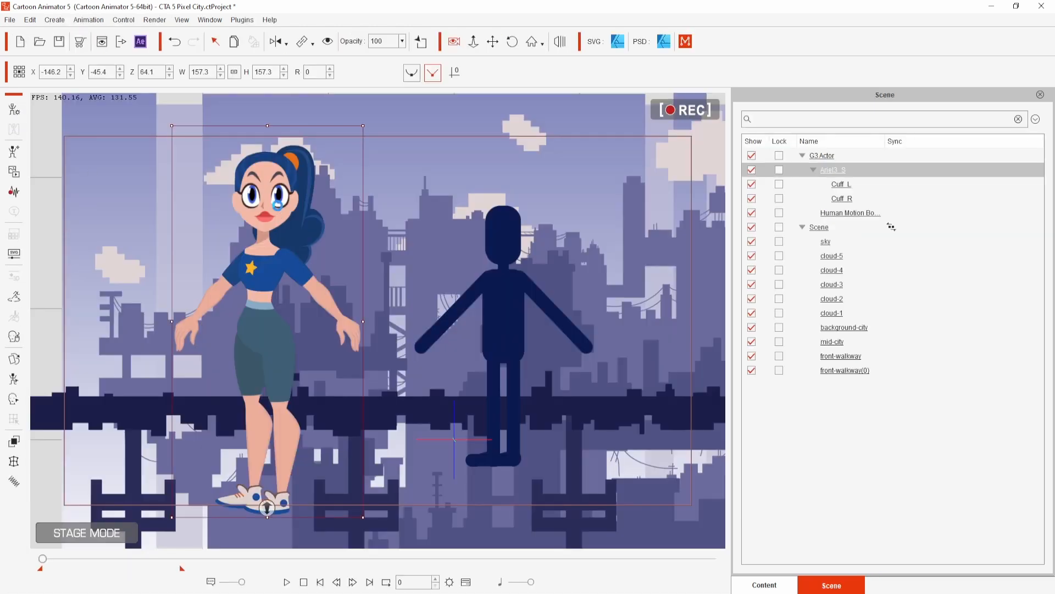
key("Delete")
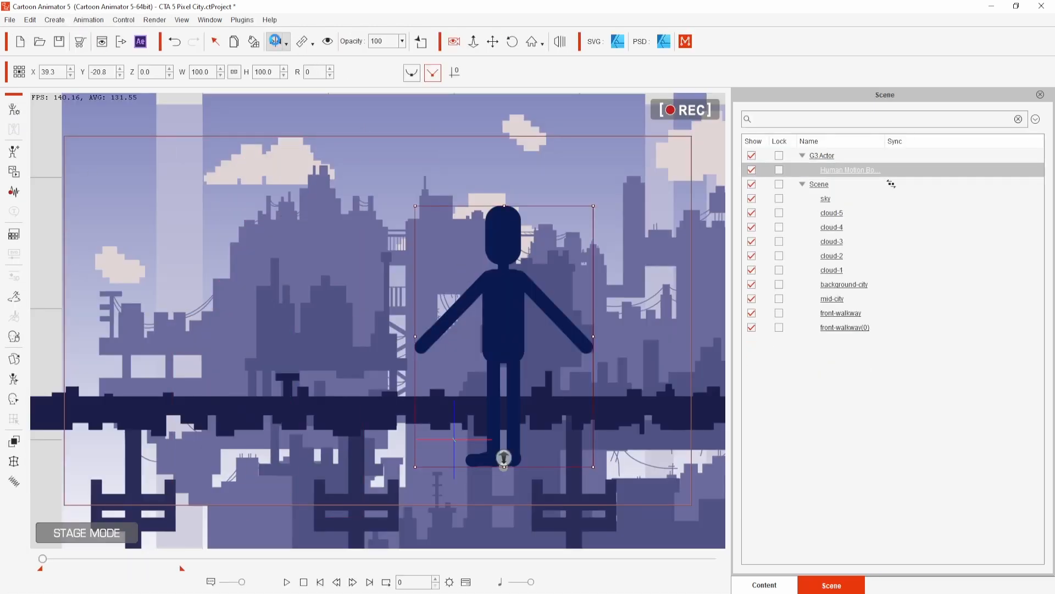
- Scale the silhouette character down to 42.3 and stand it on the walkway near the camera frame's left edge
left_click_drag(504, 318, 164, 263)
left_click_drag(253, 150, 196, 274)
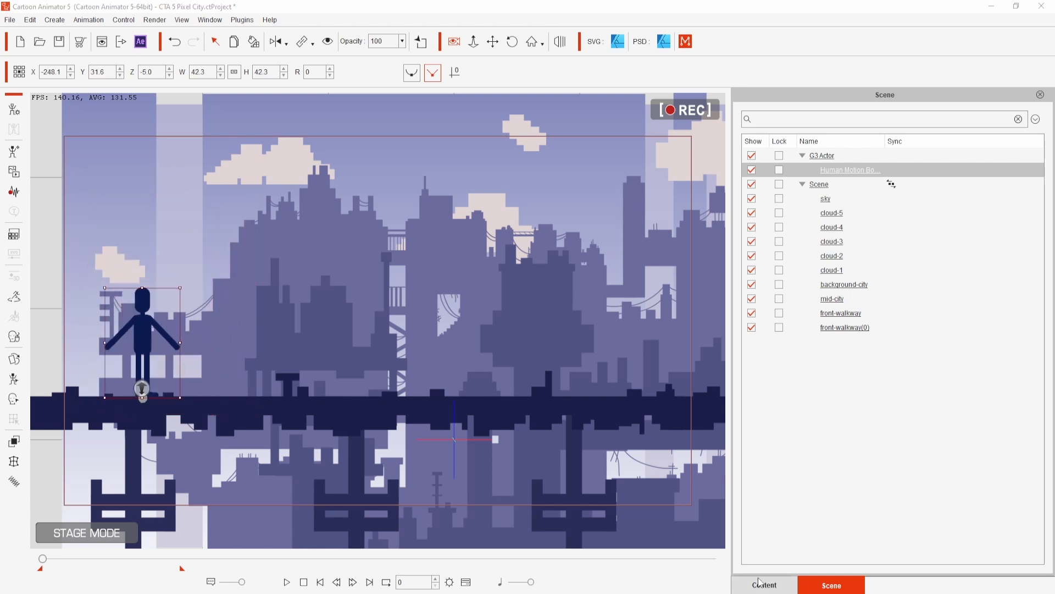
- Apply the Walk(2L) motion from the 1_G3 Human male side motions to the silhouette character and play it
left_click(759, 582)
left_click(820, 407)
left_click_drag(980, 363, 144, 339)
left_click(287, 582)
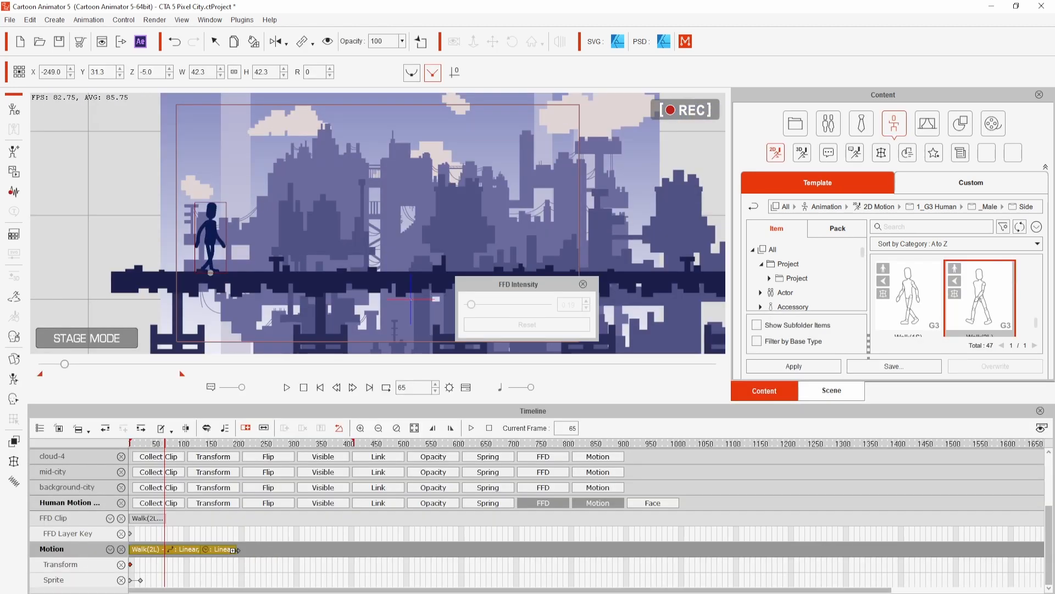
- Loop the silhouette's Walk(2L) motion clip to about frame 450 and play the walk across the city
left_click_drag(235, 550, 412, 549)
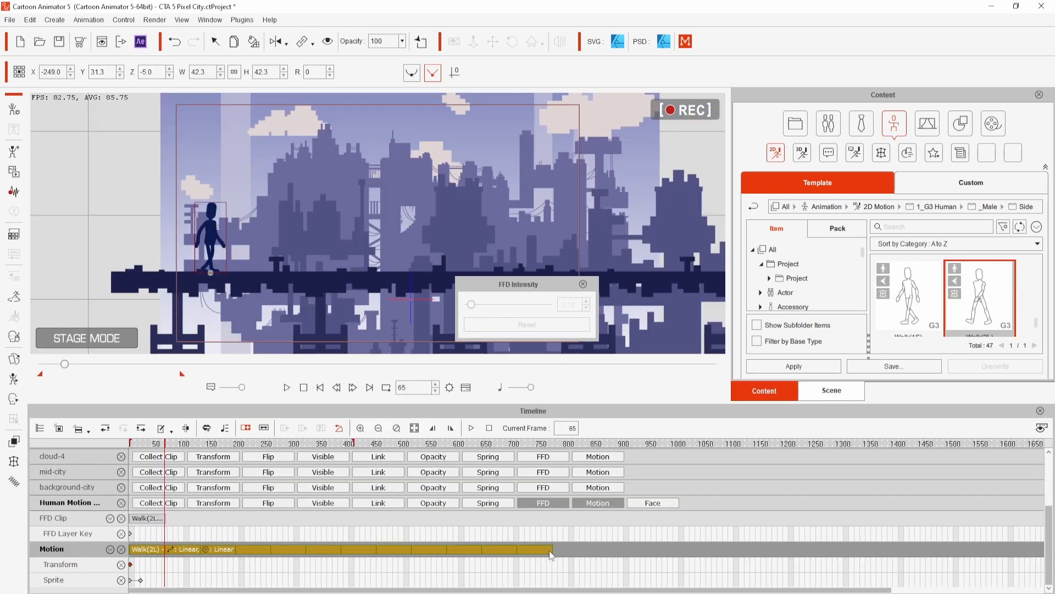
left_click_drag(677, 535, 501, 560)
key("space")
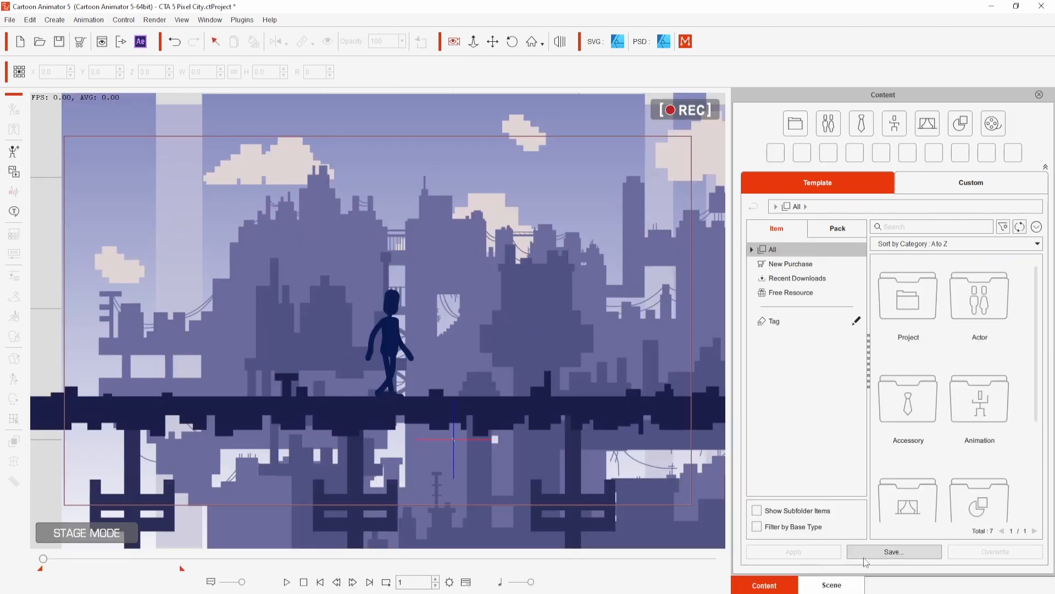
- Save the project to the custom content library as Pixel City and show the saved item
left_click(894, 551)
left_click(528, 367)
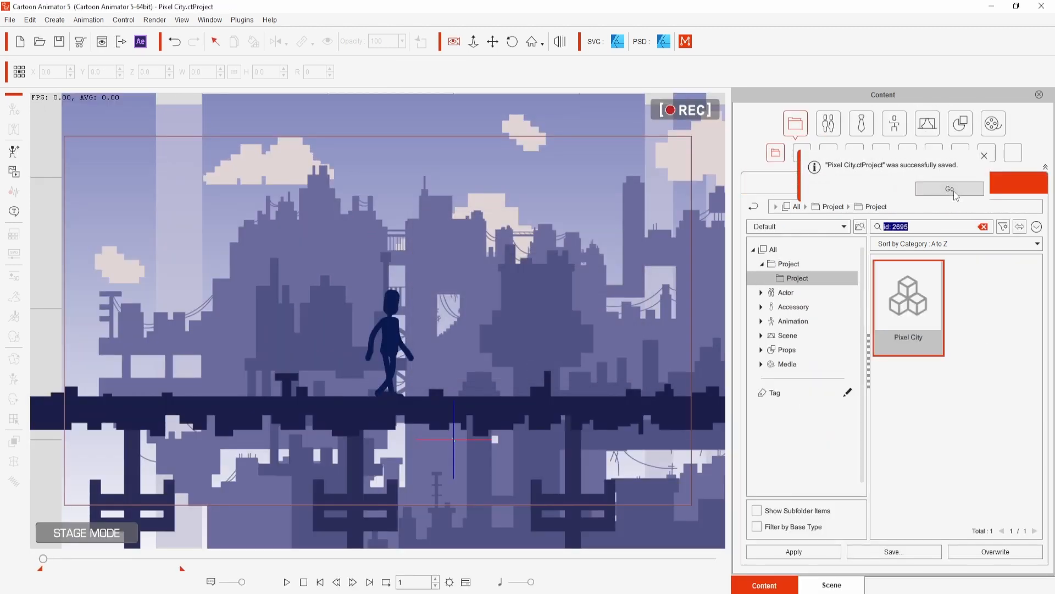
left_click(954, 190)
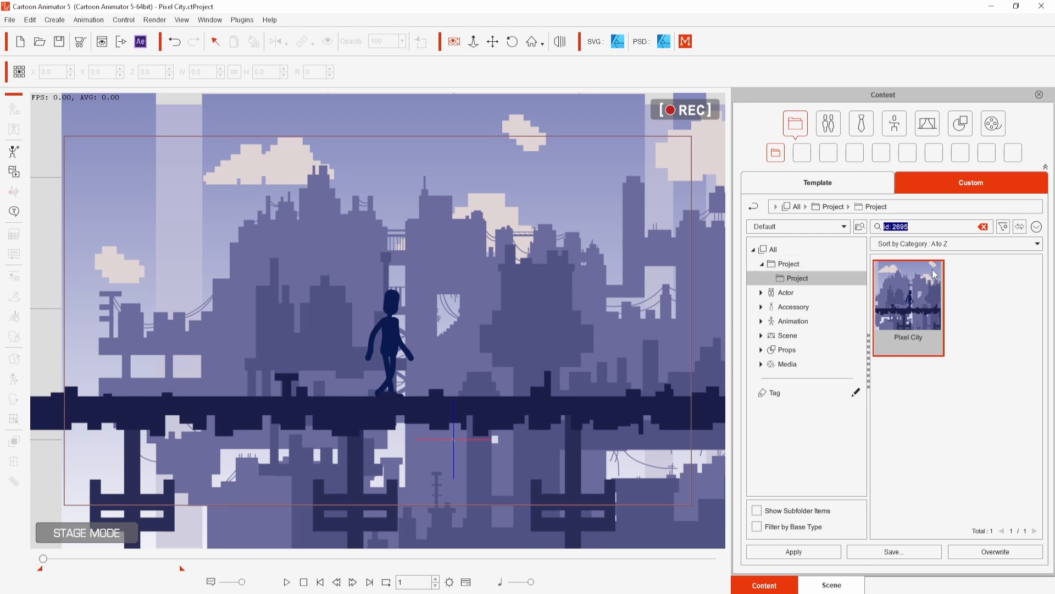
- Render the scene as an MP4 video at HD 1080p (1920x1080) for frames 1 to 410 and start the export
left_click(149, 20)
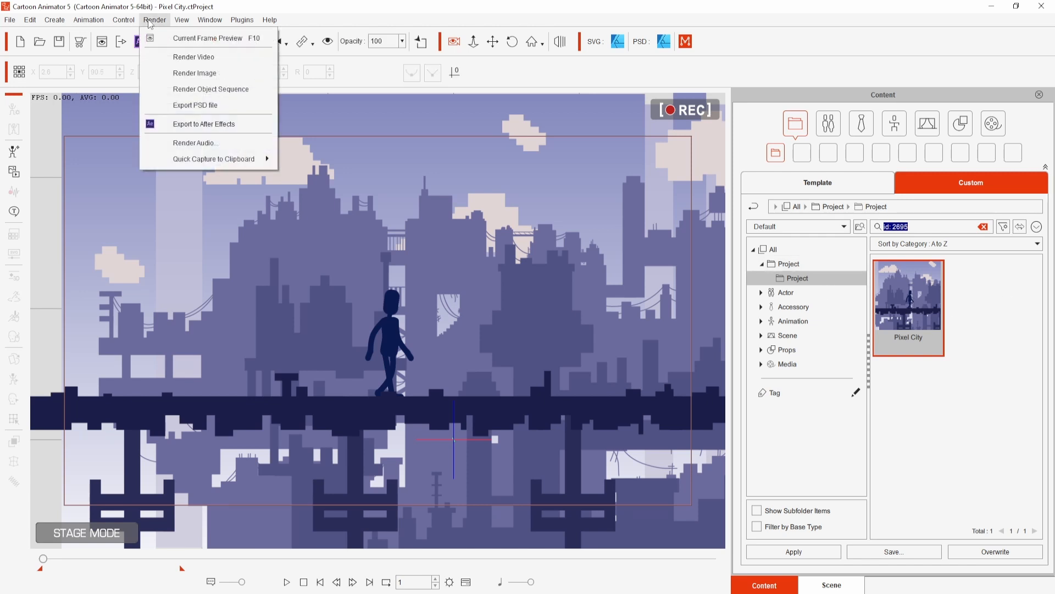
left_click(180, 59)
left_click(615, 166)
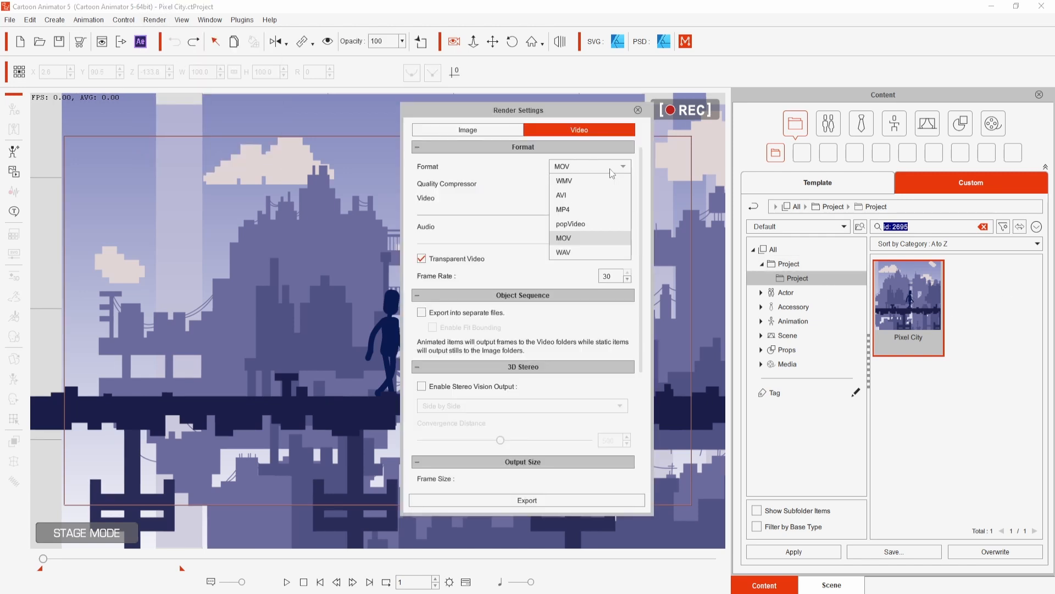
left_click(602, 212)
scroll(529, 215, "down", 3)
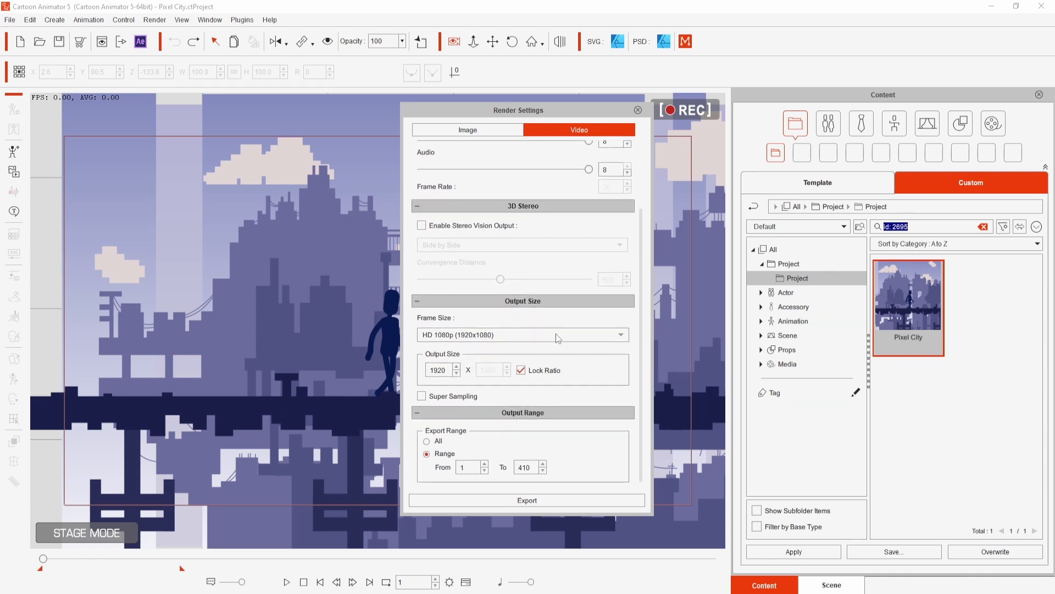
left_click(515, 497)
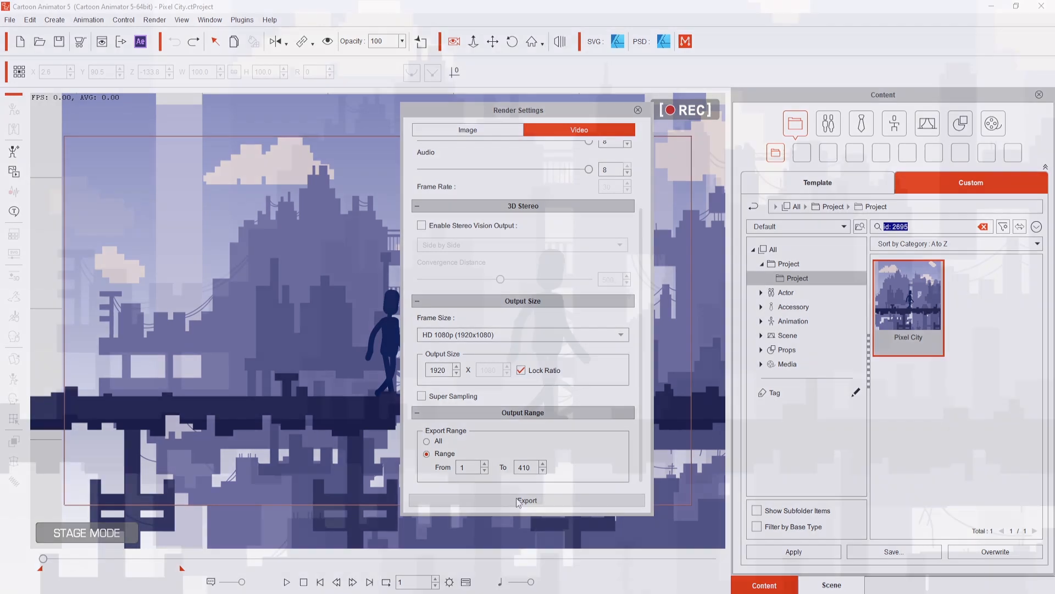